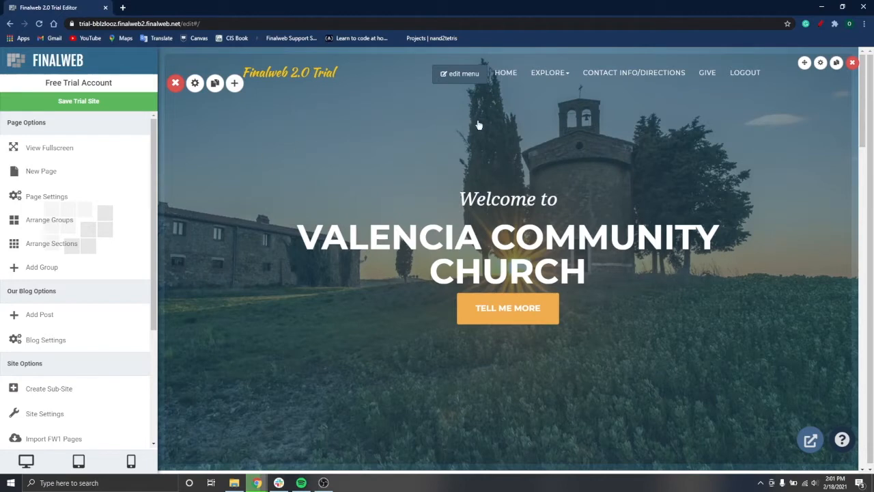
# Add a main menu item titled "Blogs" that links to a new page of the same name, and save the site's menu.
pyautogui.click(465, 75)
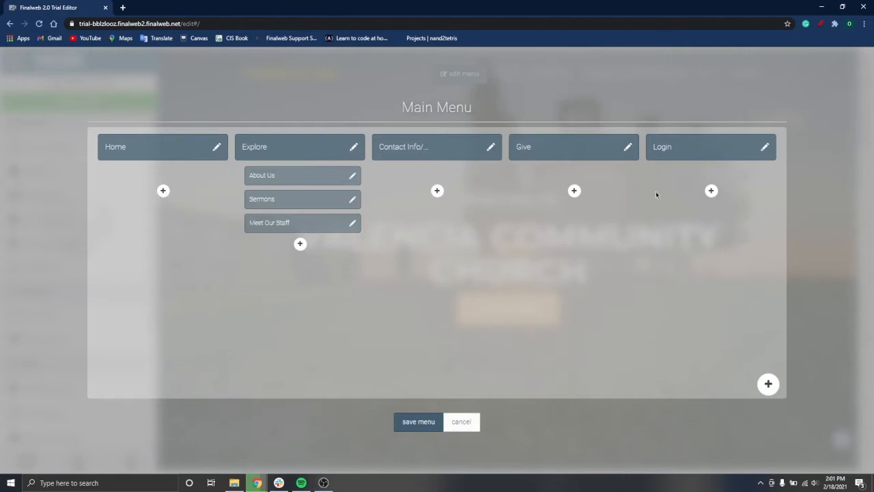
pyautogui.click(769, 384)
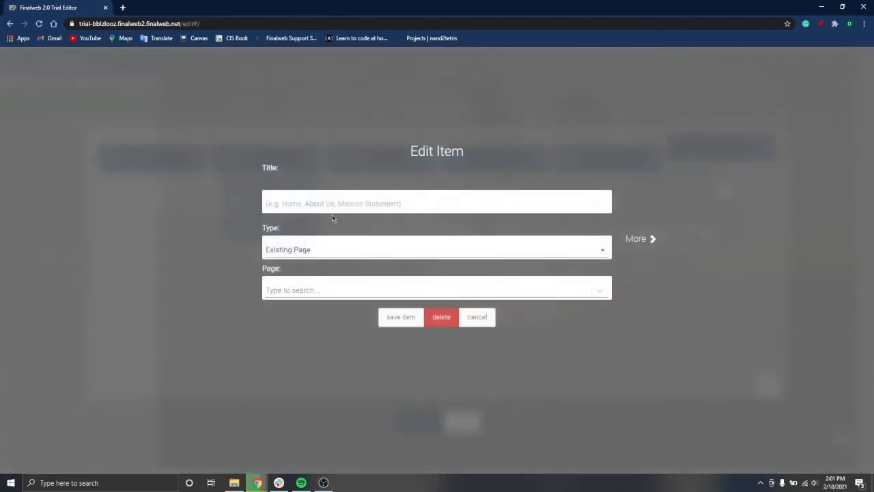
pyautogui.write('B;log')
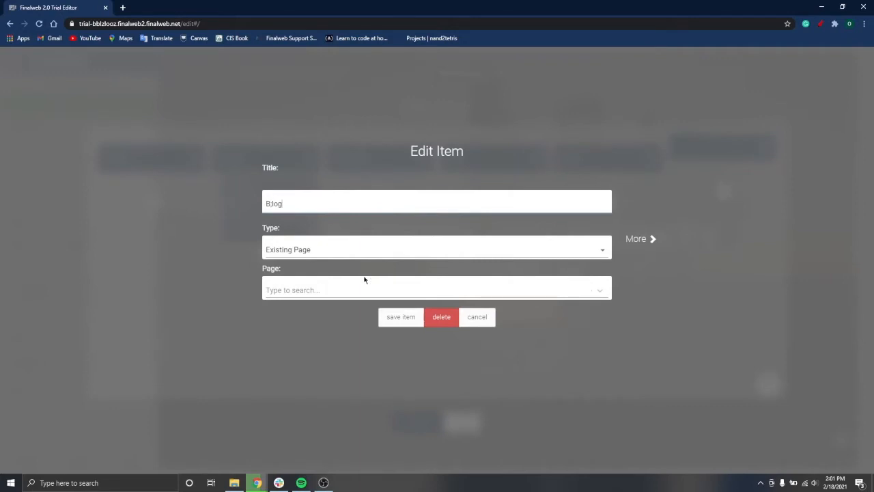
pyautogui.write('sogs')
pyautogui.click(341, 250)
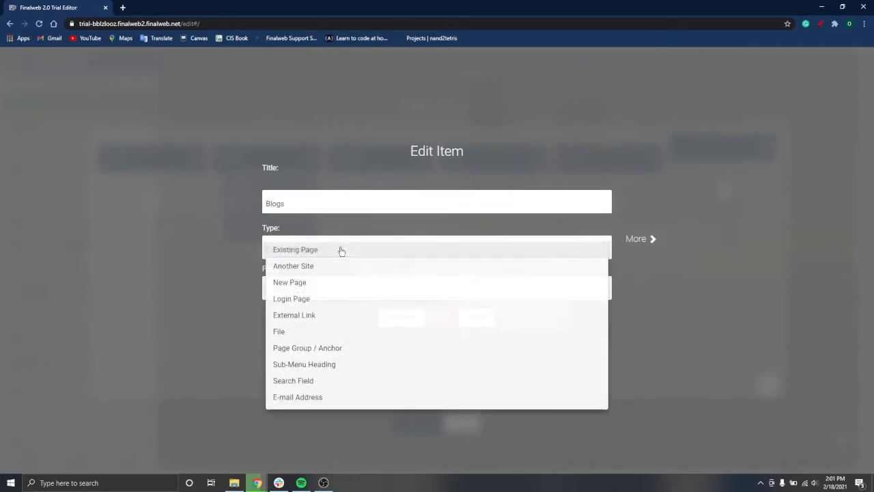
pyautogui.click(348, 283)
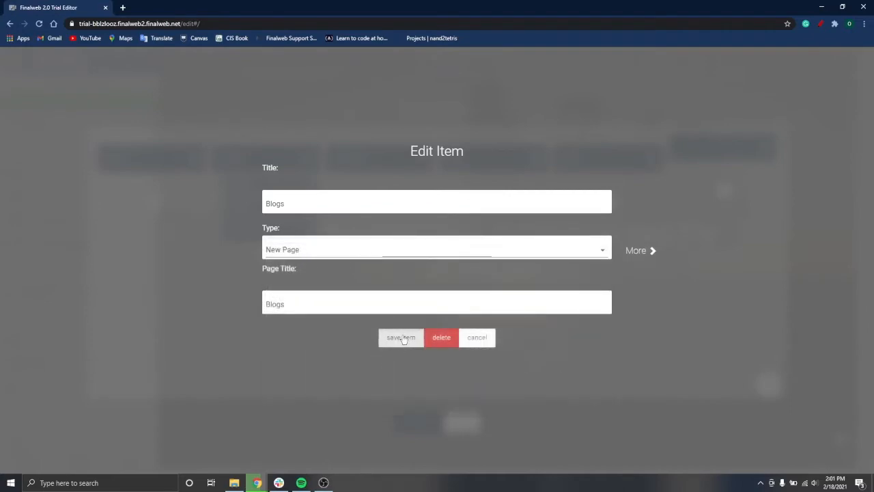
pyautogui.click(403, 338)
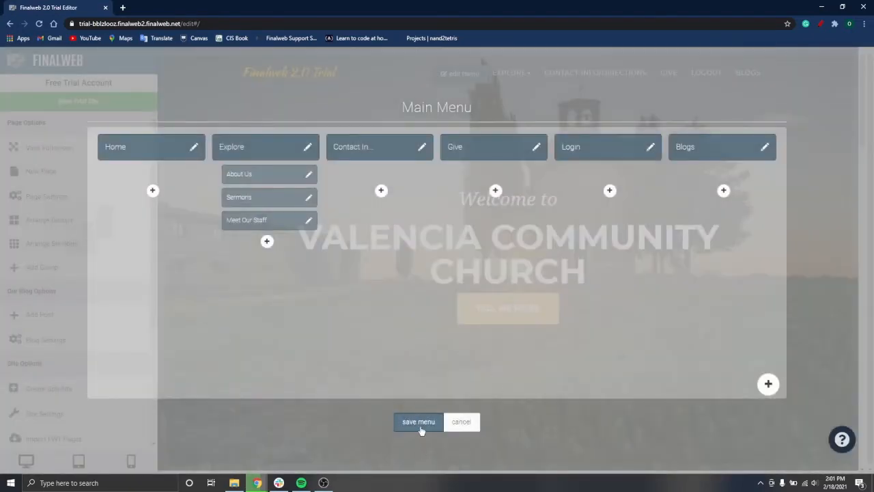
pyautogui.click(419, 424)
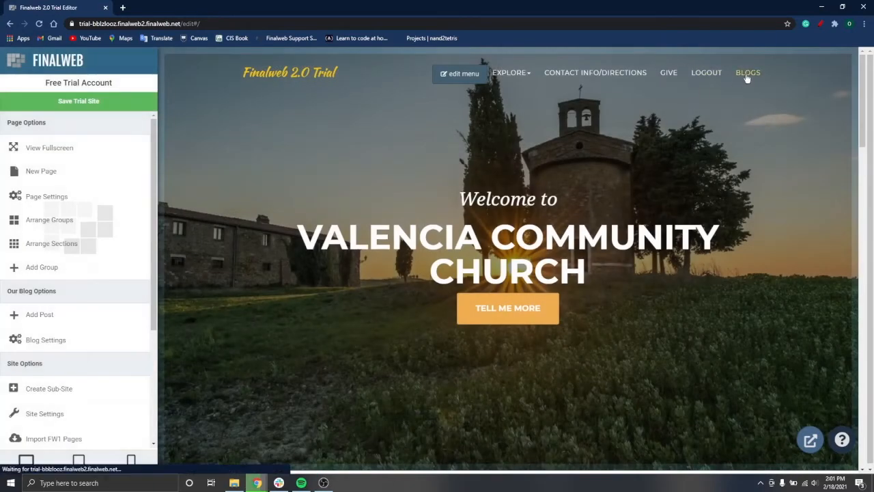
# Change the new Blogs page's banner heading to "CHURCH BLOG" and save the section.
pyautogui.click(747, 74)
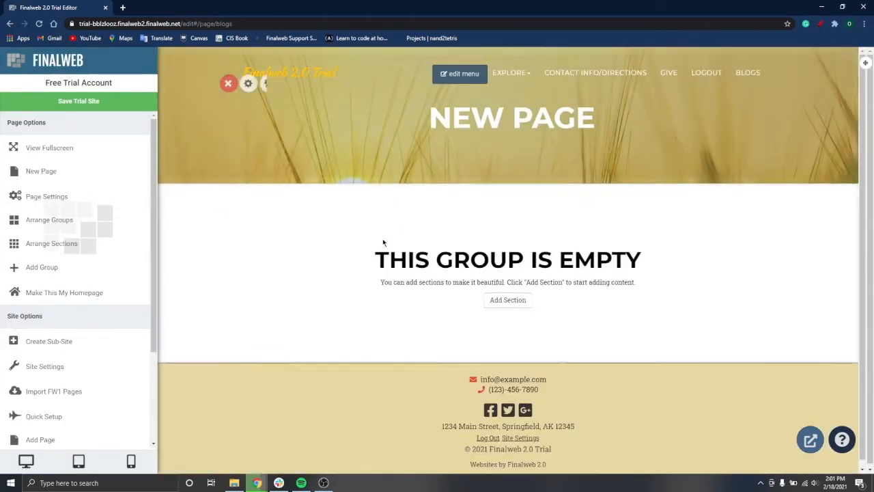
pyautogui.click(600, 125)
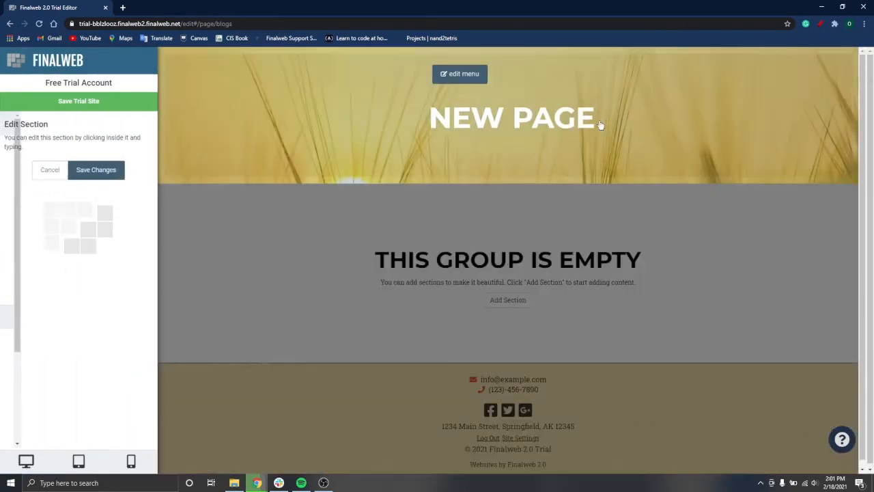
pyautogui.moveTo(601, 126); pyautogui.dragTo(333, 150)
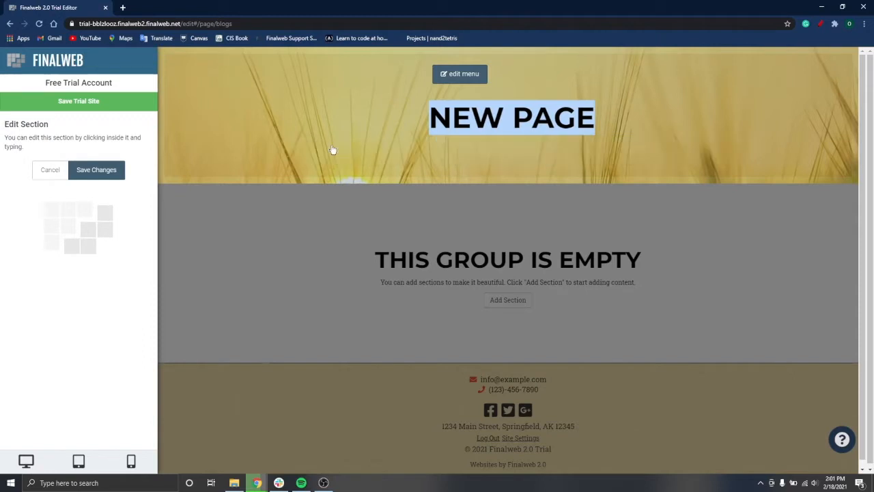
pyautogui.click(558, 121)
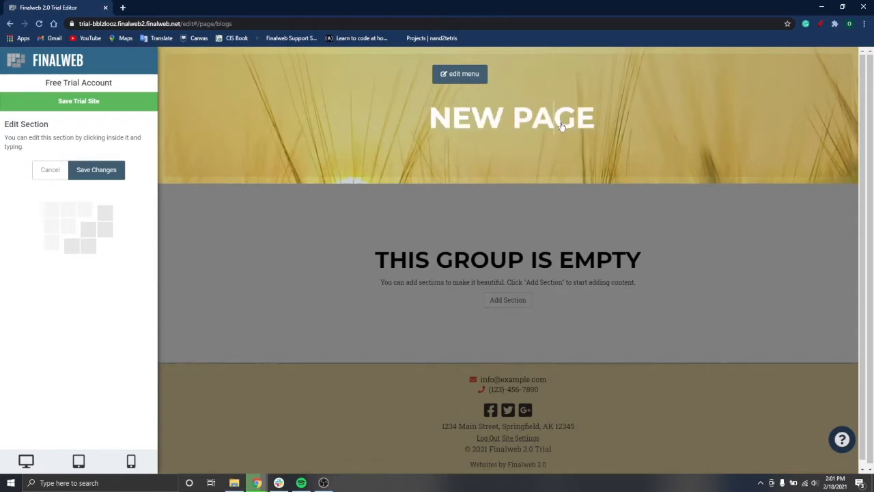
pyautogui.moveTo(593, 122); pyautogui.dragTo(408, 109)
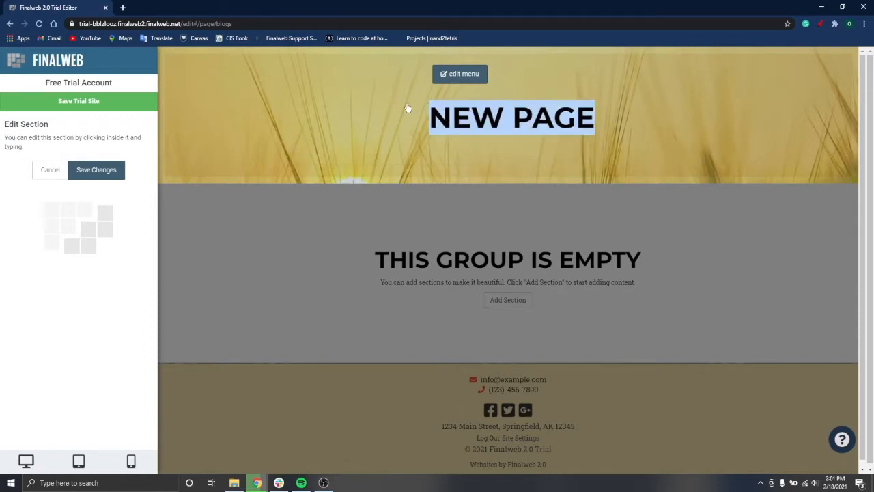
pyautogui.write('CHURCH BL')
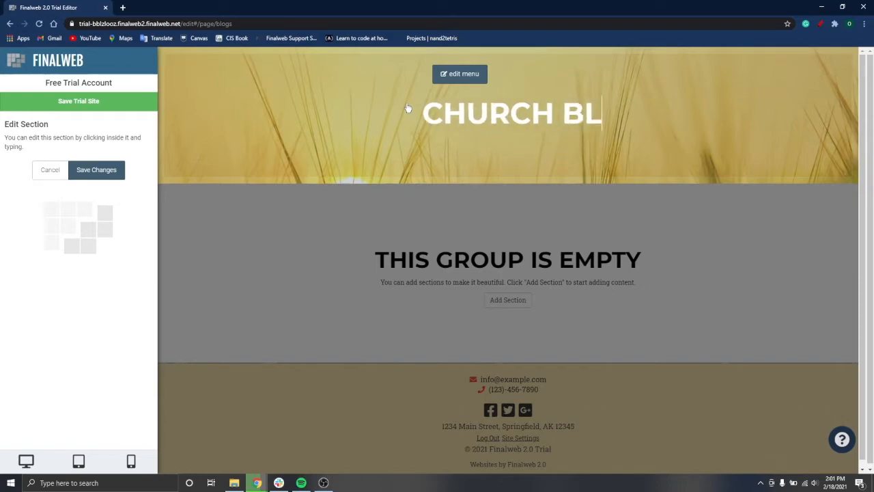
pyautogui.write('OG')
pyautogui.click(96, 169)
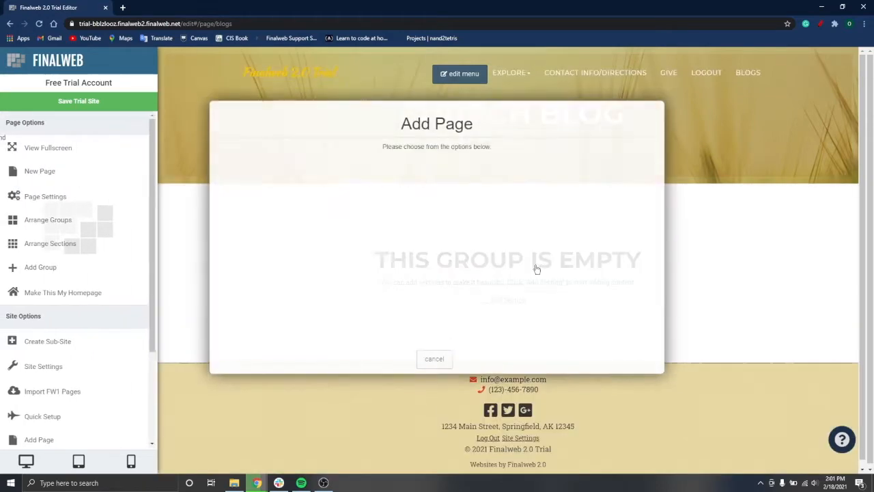
pyautogui.click(441, 386)
# Add a Blog section to the page's empty group, using a new blog titled "Our Church Blog".
pyautogui.click(508, 301)
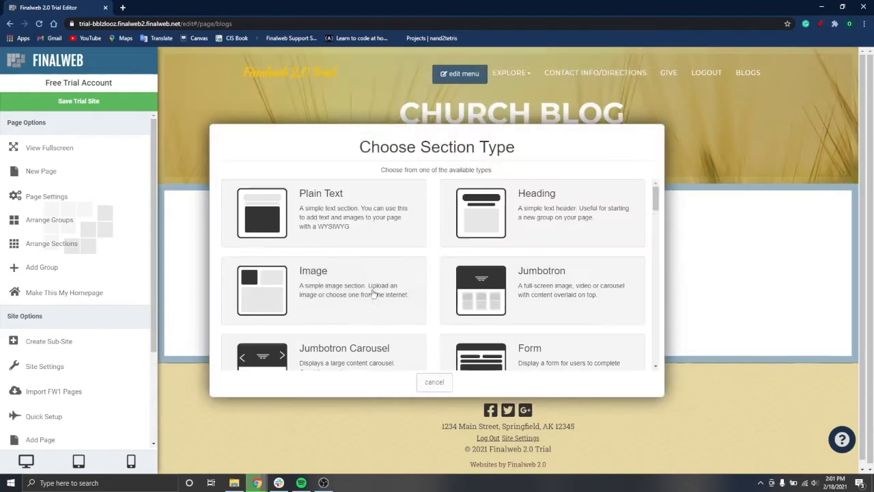
pyautogui.scroll(-4, 437, 294)
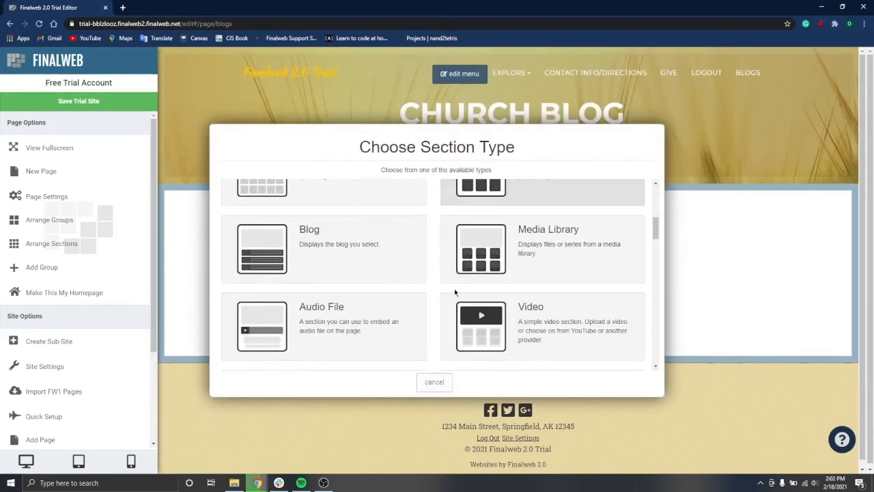
pyautogui.click(325, 257)
pyautogui.click(285, 201)
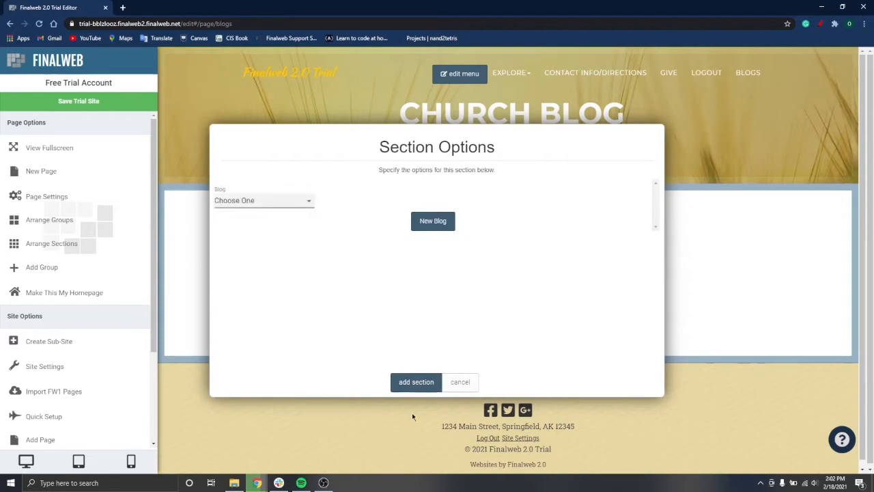
pyautogui.click(433, 220)
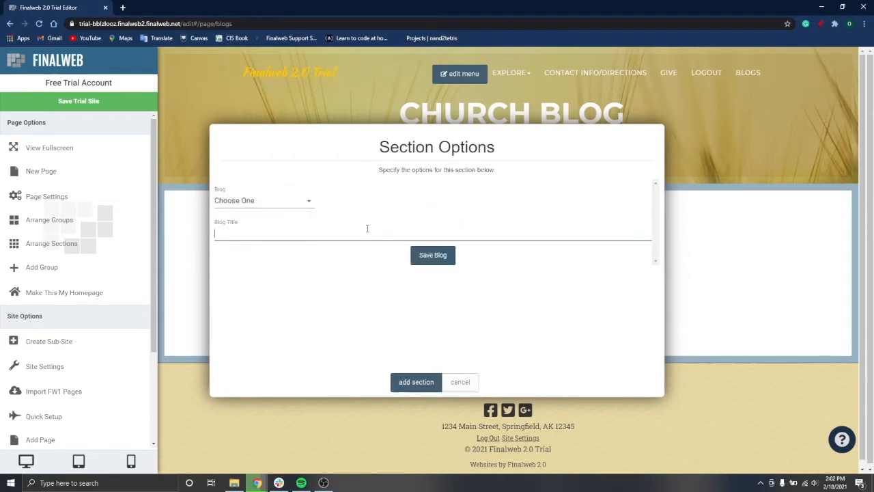
pyautogui.write('Our Church Blog')
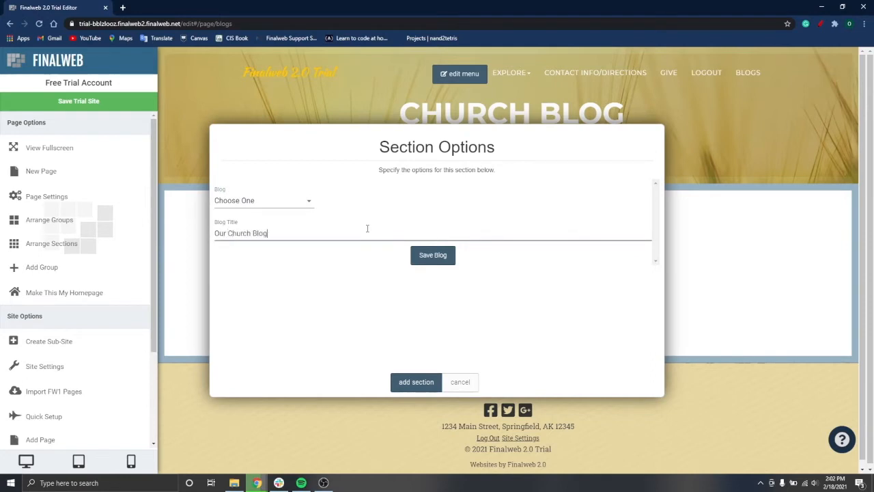
pyautogui.click(430, 254)
pyautogui.click(415, 386)
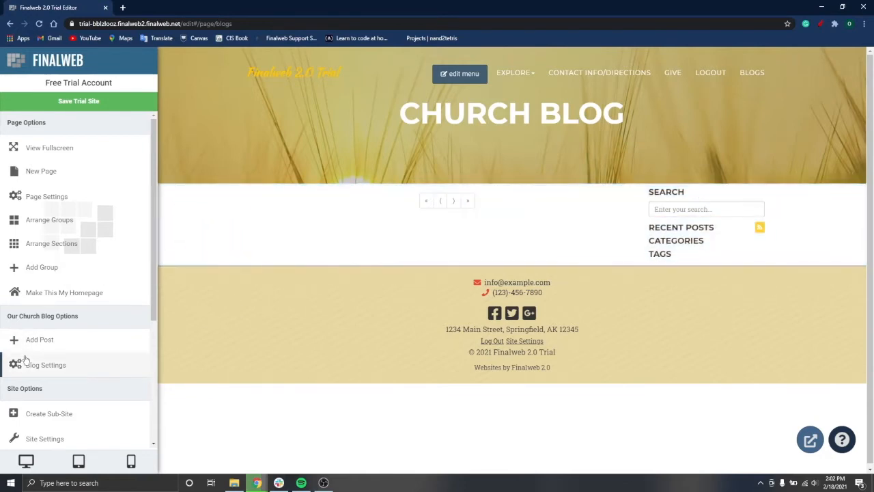
# Start a new post in the church blog with the title "Last Sundays Sermon" and fill in the author's name.
pyautogui.scroll(-3, 65, 232)
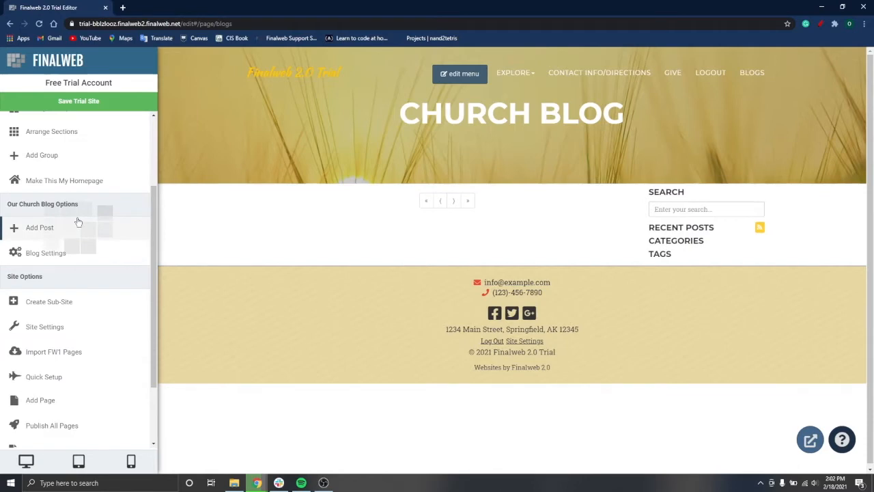
pyautogui.click(72, 227)
pyautogui.click(379, 200)
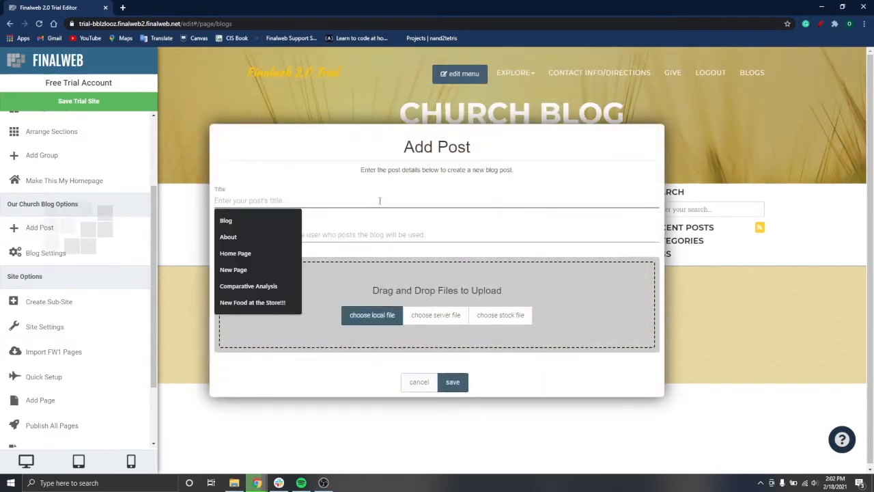
pyautogui.write('Last Sundays Sermon')
pyautogui.click(451, 235)
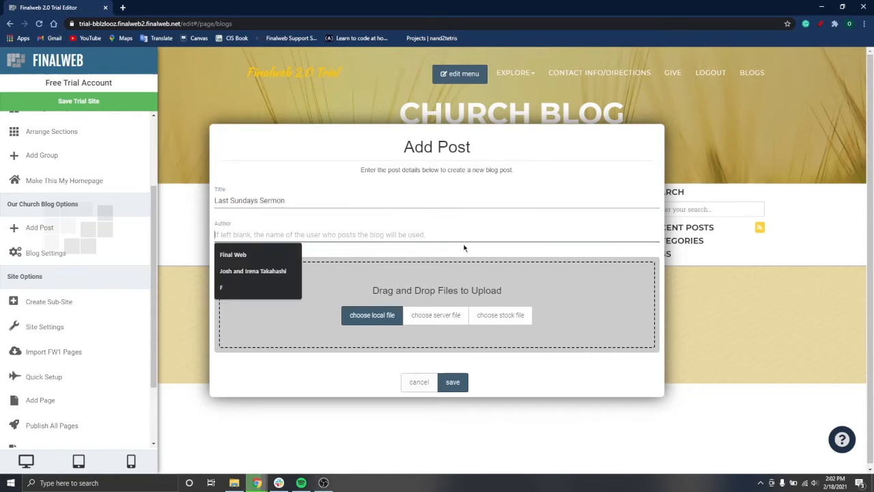
pyautogui.write('Owen')
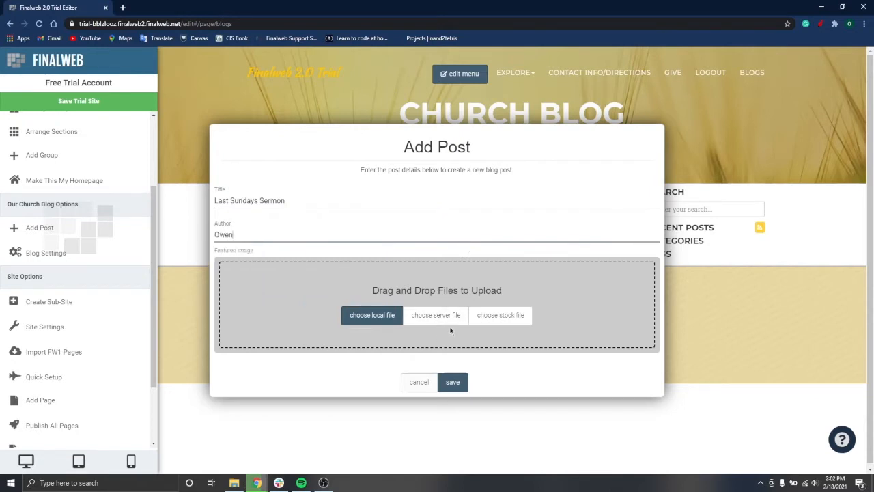
# Use the stock photo of a blue kingfisher on a branch as the post's featured image and save the post.
pyautogui.click(499, 315)
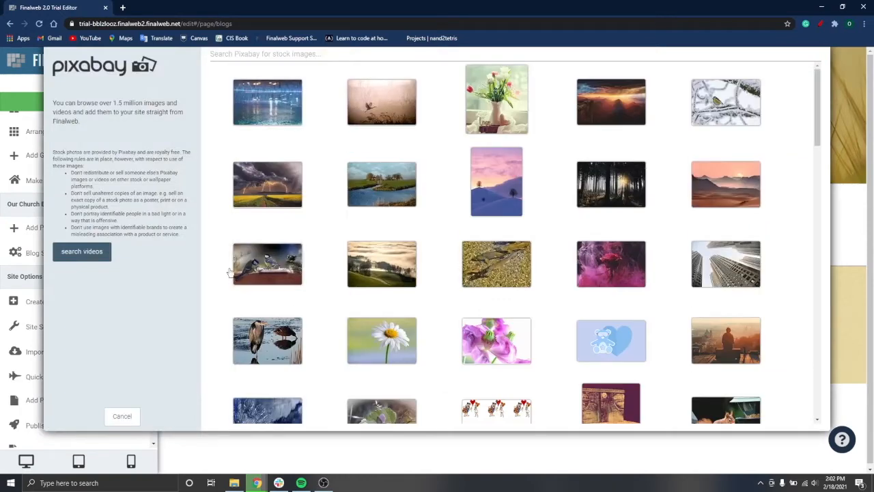
pyautogui.scroll(-6, 610, 197)
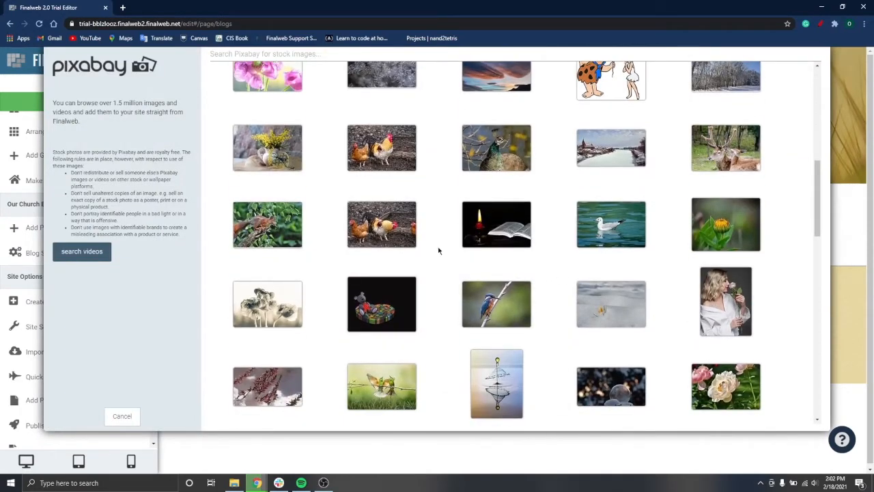
pyautogui.click(494, 303)
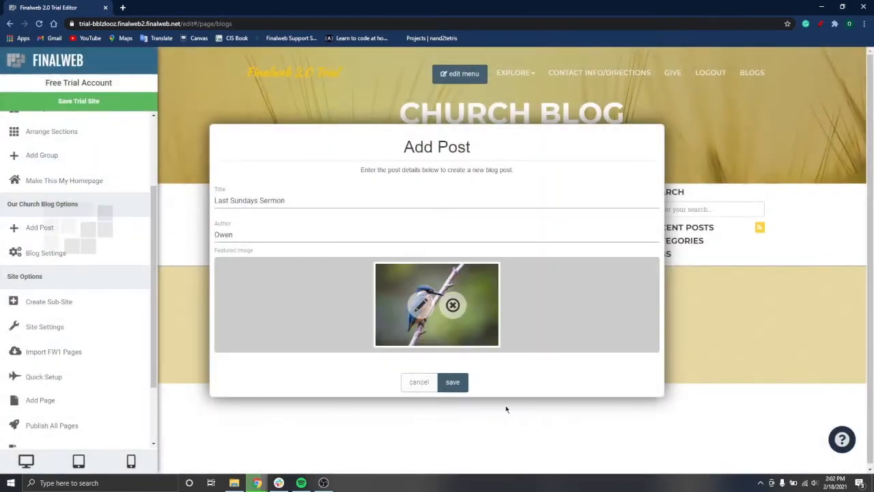
pyautogui.click(456, 383)
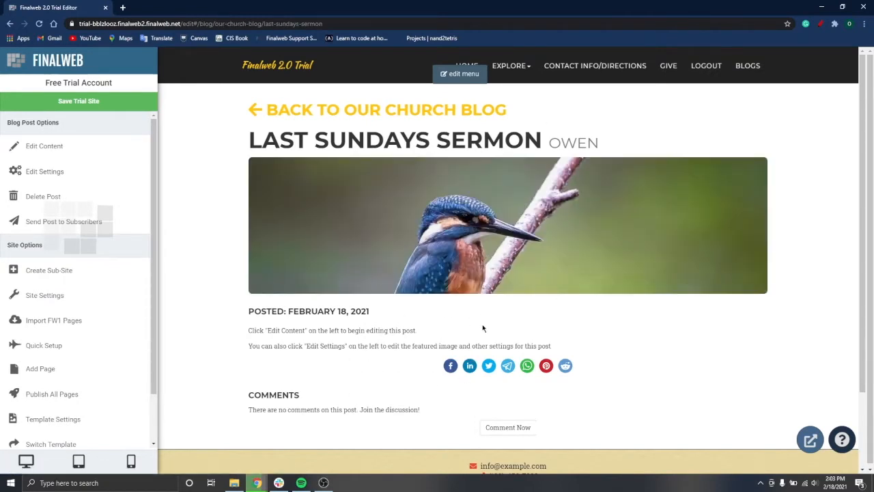
# Replace the sermon post's placeholder text with "Hey Guys!" and a second paragraph reading "Last sunday's message was super encouraging....".
pyautogui.scroll(-2, 405, 373)
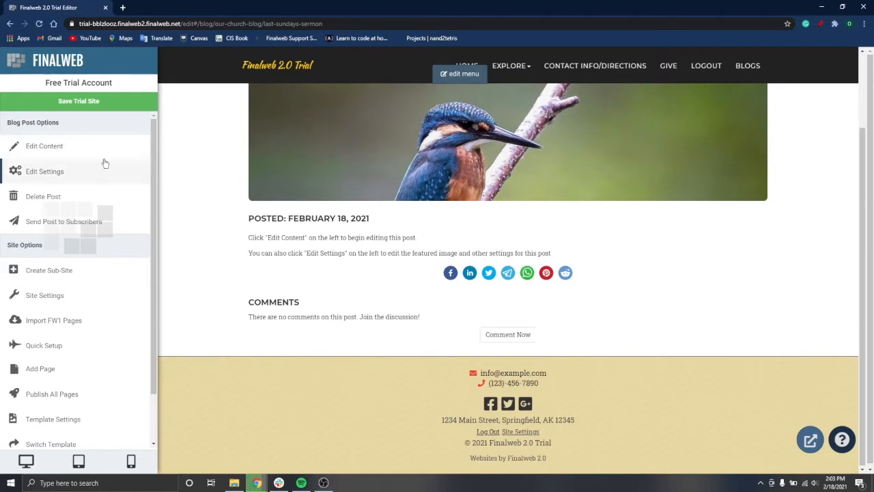
pyautogui.scroll(-1, 101, 341)
pyautogui.scroll(1, 101, 342)
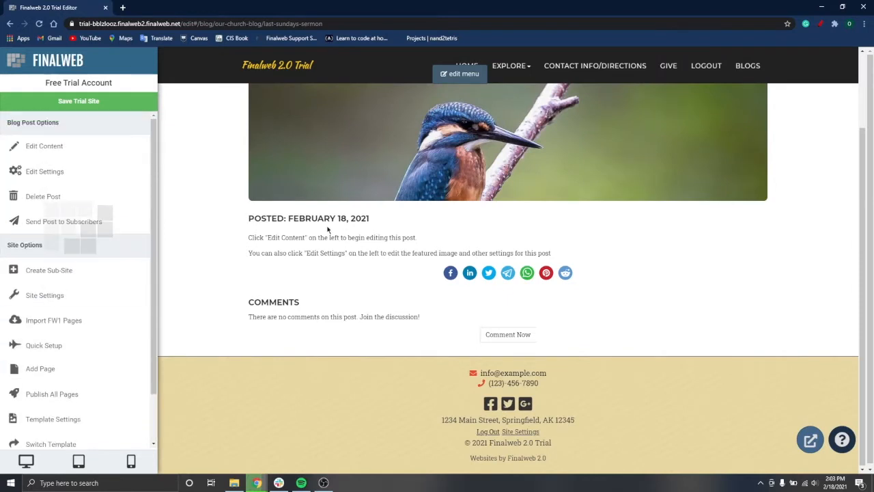
pyautogui.click(106, 153)
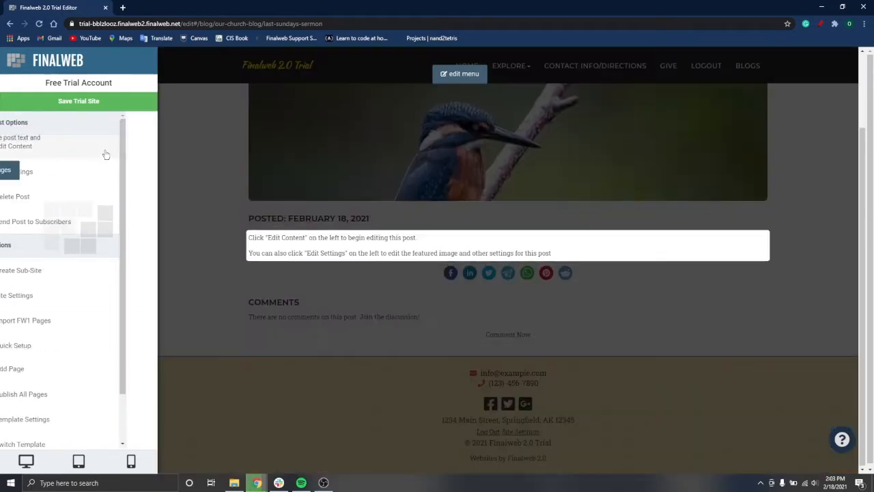
pyautogui.hotkey('ctrl', 'a')
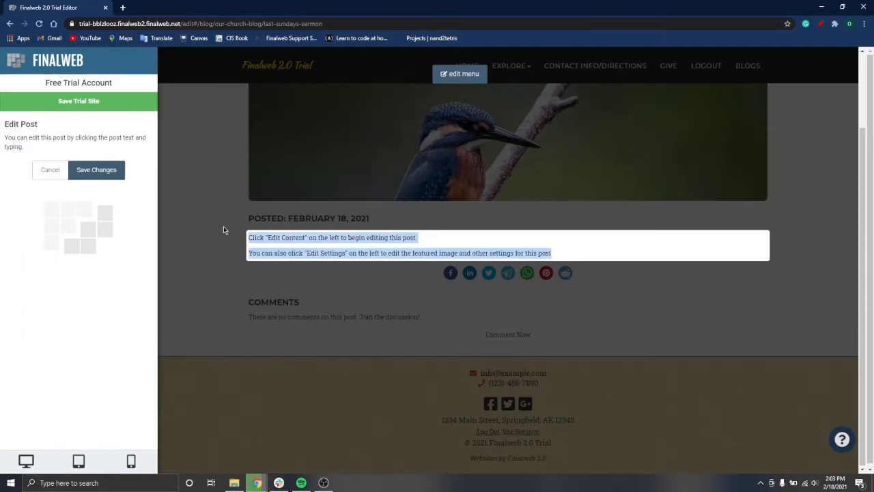
pyautogui.hotkey('ctrl', 'v')
pyautogui.write('Hey Guys')
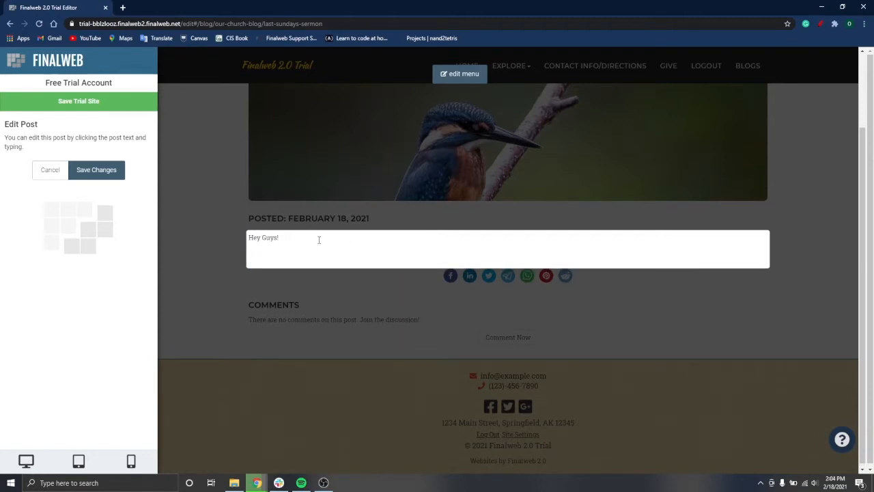
pyautogui.write('!')
pyautogui.press('Return')
pyautogui.press('Return')
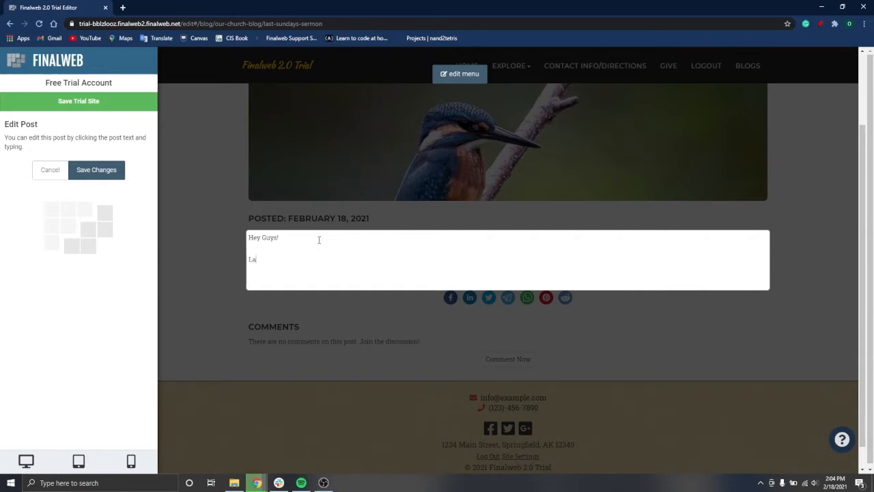
pyautogui.write("Last sunday's message was super encouraging .")
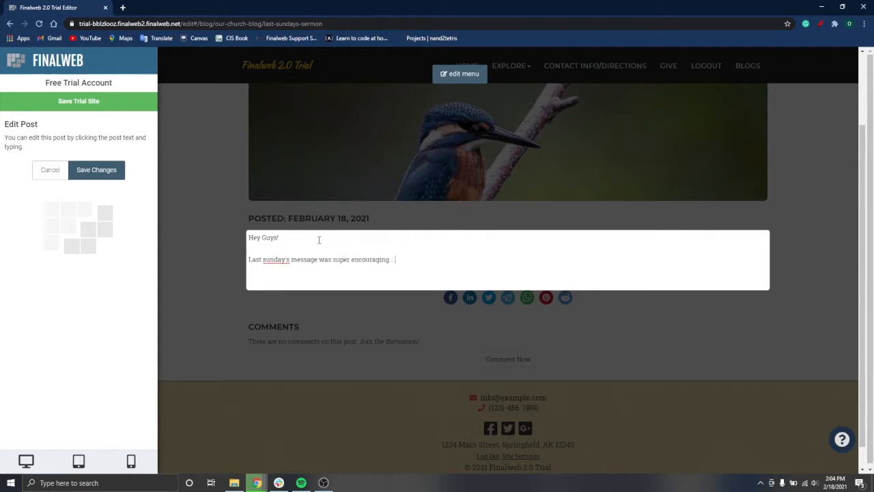
# Correct "sunday's" to "Sunday's" with the spelling suggestion and save the post's content.
pyautogui.rightClick(288, 261)
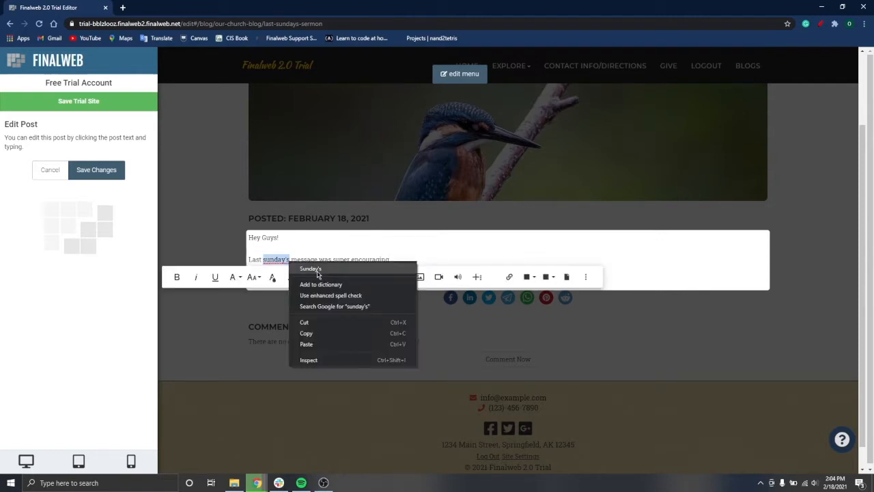
pyautogui.click(314, 275)
pyautogui.click(424, 251)
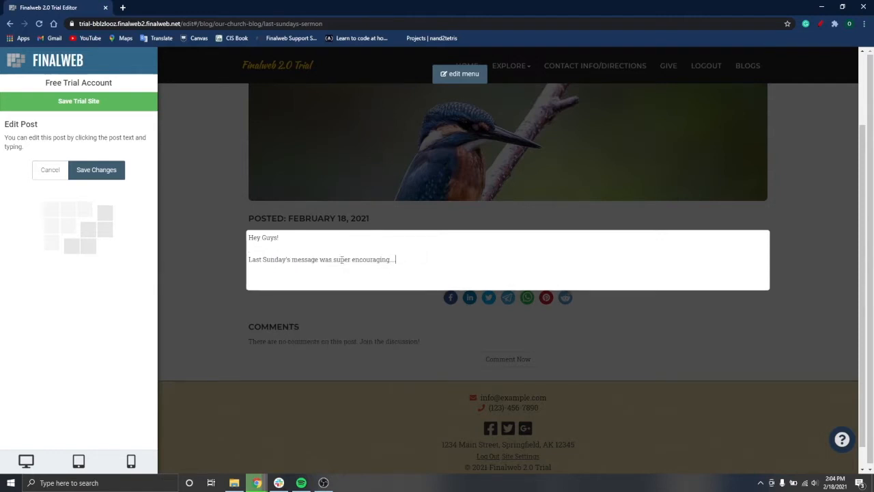
pyautogui.click(102, 168)
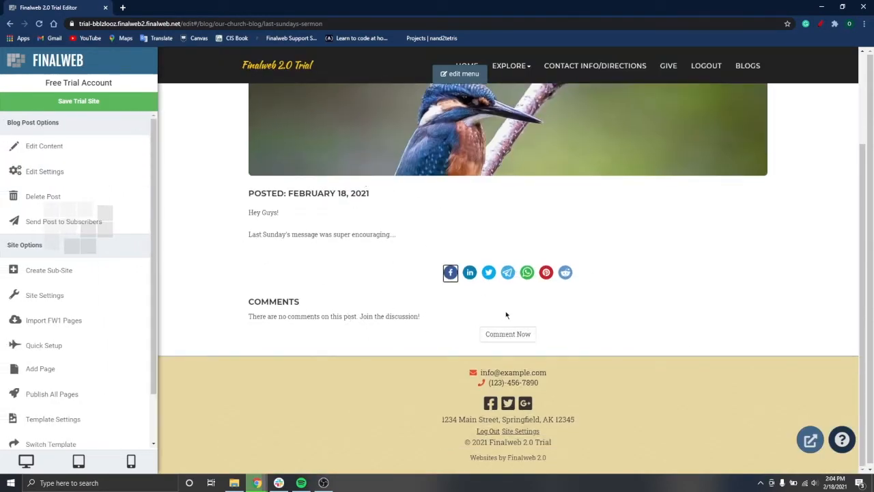
# Preview the post's LinkedIn share, close the preview without sharing and look over the post.
pyautogui.click(469, 272)
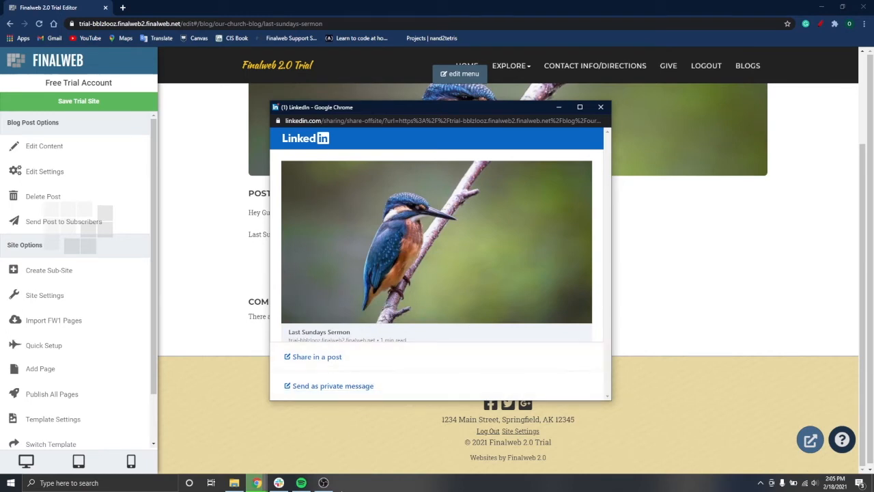
pyautogui.click(601, 108)
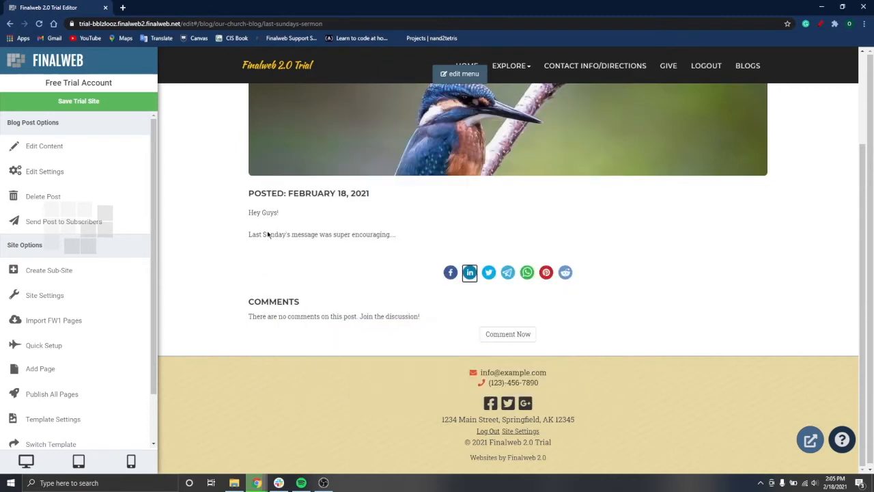
pyautogui.scroll(2, 380, 296)
pyautogui.scroll(-2, 380, 296)
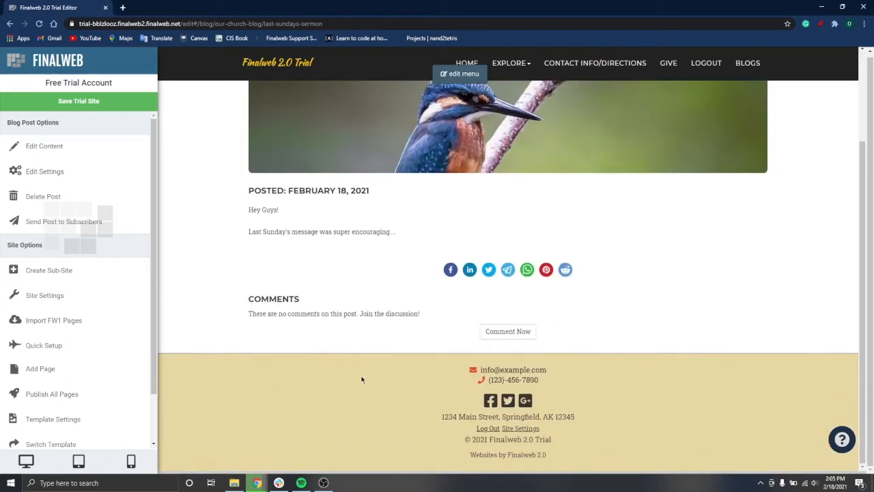
pyautogui.scroll(2, 336, 369)
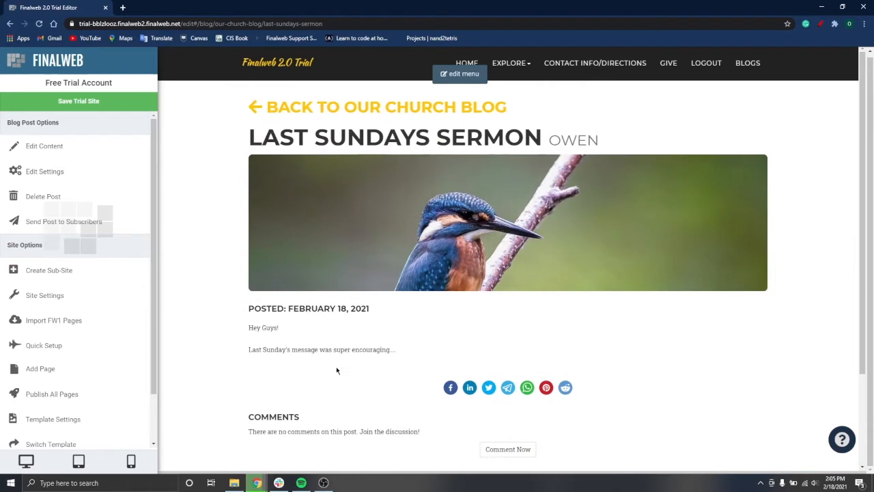
# Post the comment "I liked this..." on the sermon post.
pyautogui.scroll(-1, 404, 319)
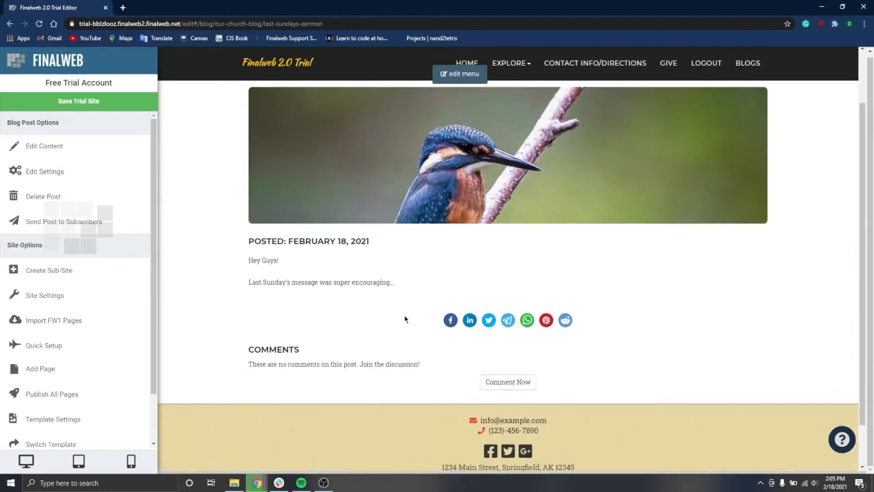
pyautogui.click(532, 386)
pyautogui.click(391, 387)
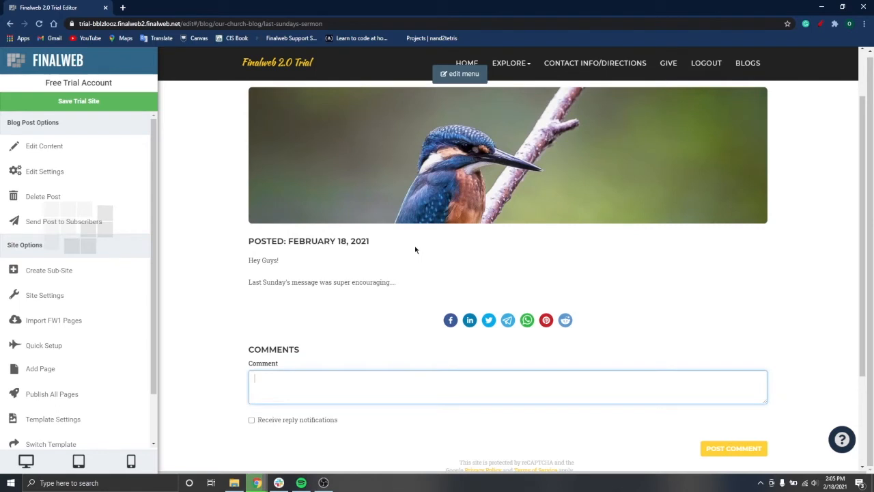
pyautogui.write('I liked th')
pyautogui.click(734, 448)
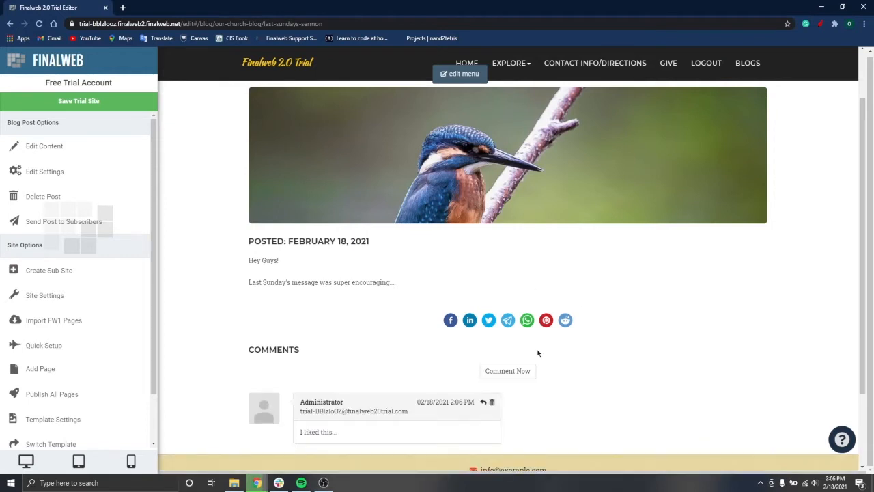
# Post a second comment reading "I disliked this..." on the sermon post.
pyautogui.scroll(-2, 538, 353)
pyautogui.click(499, 279)
pyautogui.click(401, 285)
pyautogui.write('I disliked this...')
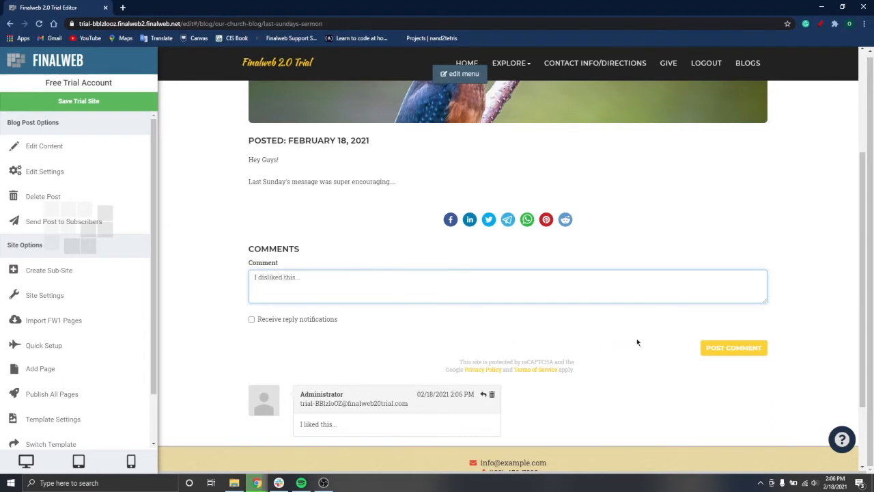
pyautogui.click(733, 347)
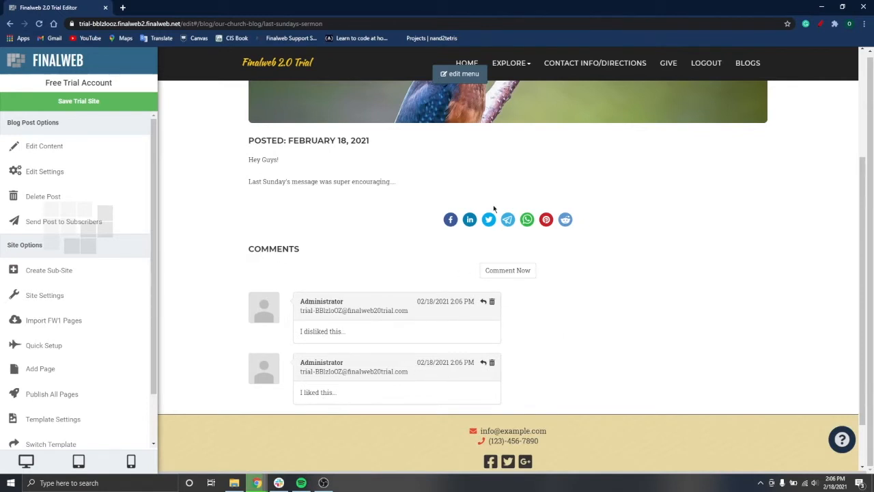
# Return from the post to the church blog page and reload the page.
pyautogui.scroll(3, 494, 208)
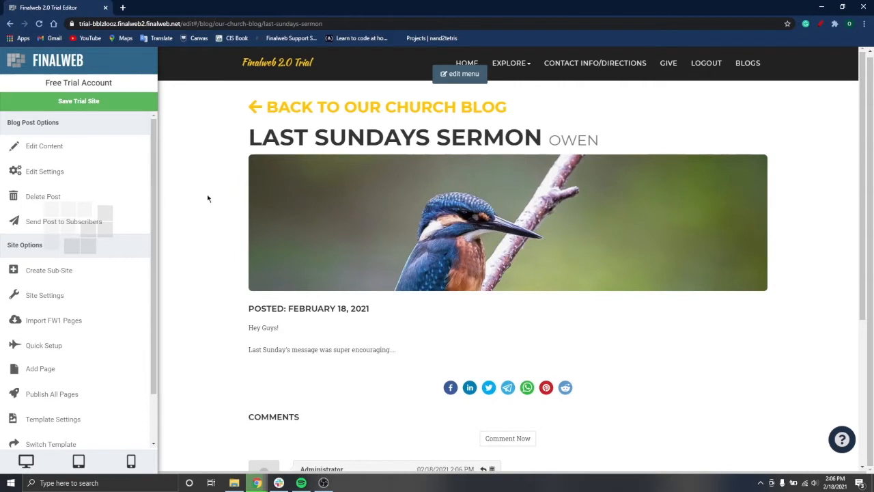
pyautogui.click(340, 109)
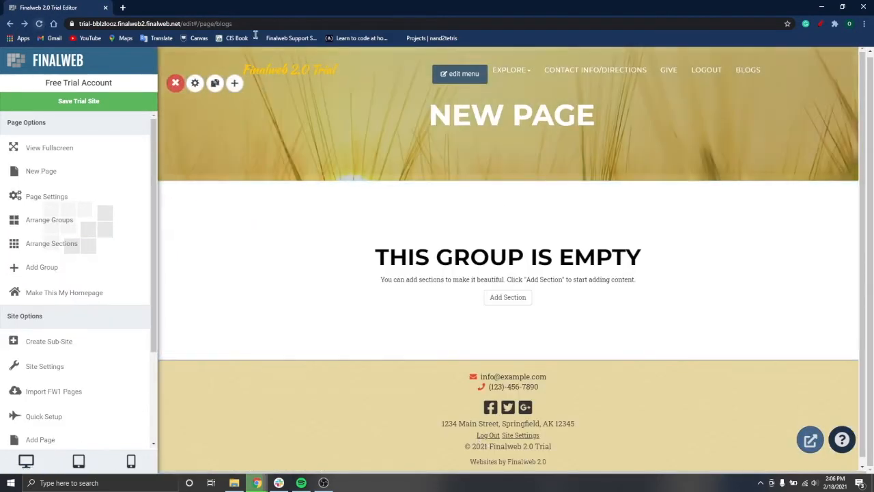
pyautogui.click(38, 24)
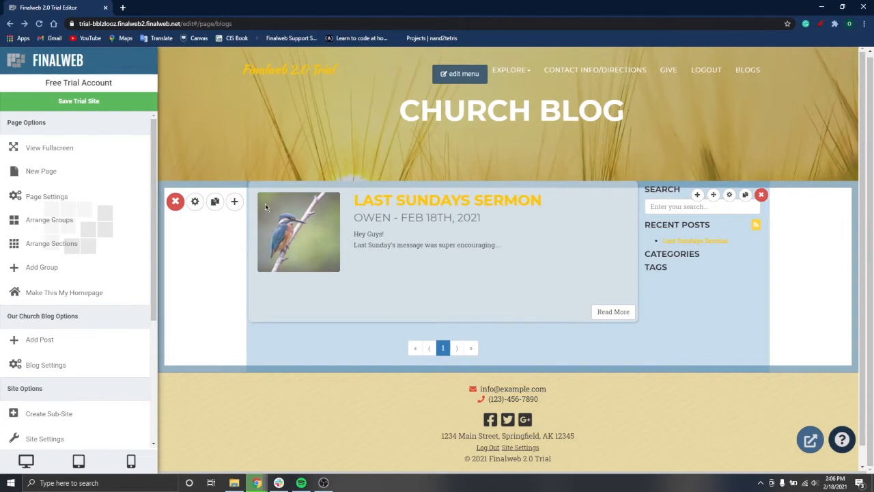
# Open the "Last Sundays Sermon" post from the blog list, look it over and return to the Blogs page.
pyautogui.click(420, 204)
pyautogui.scroll(-2, 472, 337)
pyautogui.scroll(2, 472, 338)
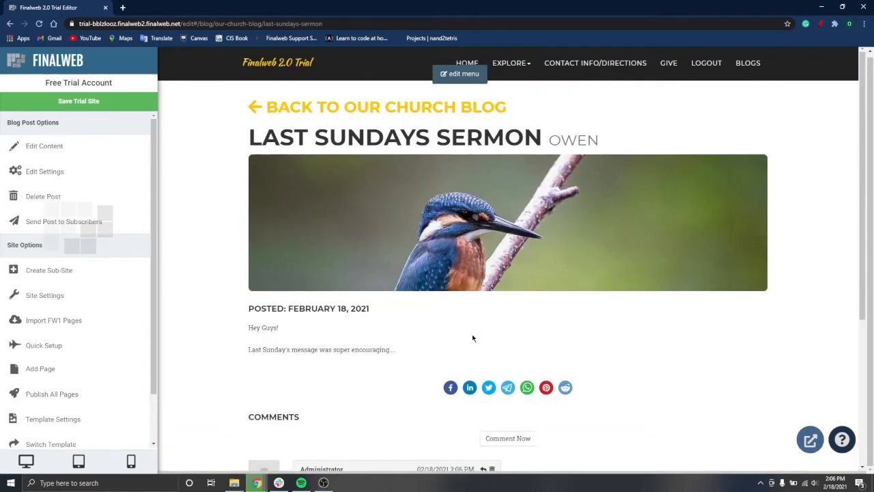
pyautogui.click(10, 23)
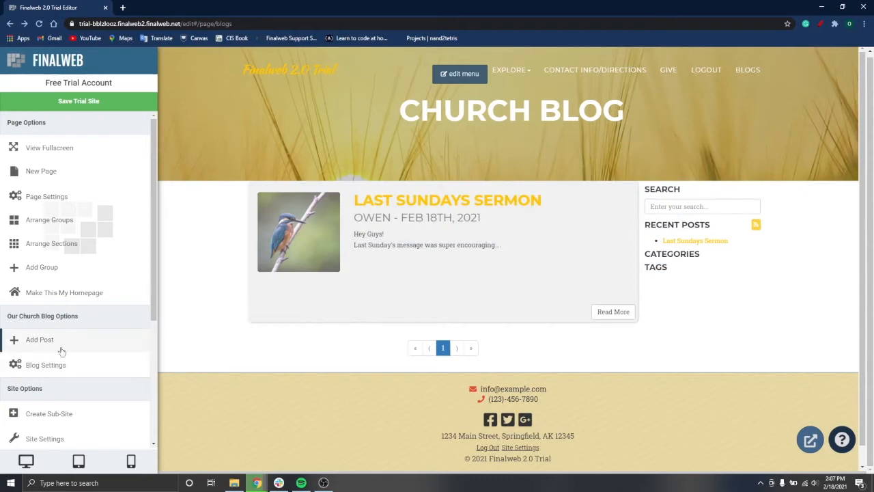
# Open the settings of "Our Church Blog" and look through the available options.
pyautogui.moveTo(72, 316); pyautogui.dragTo(5, 319)
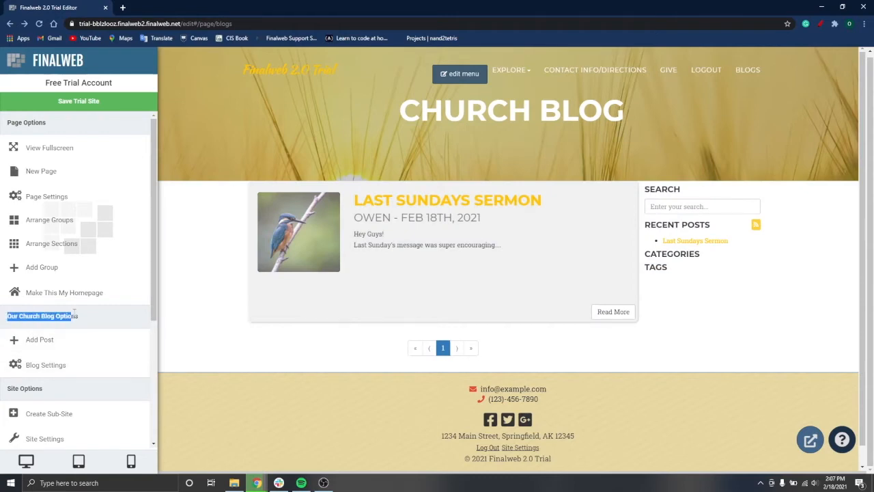
pyautogui.click(99, 313)
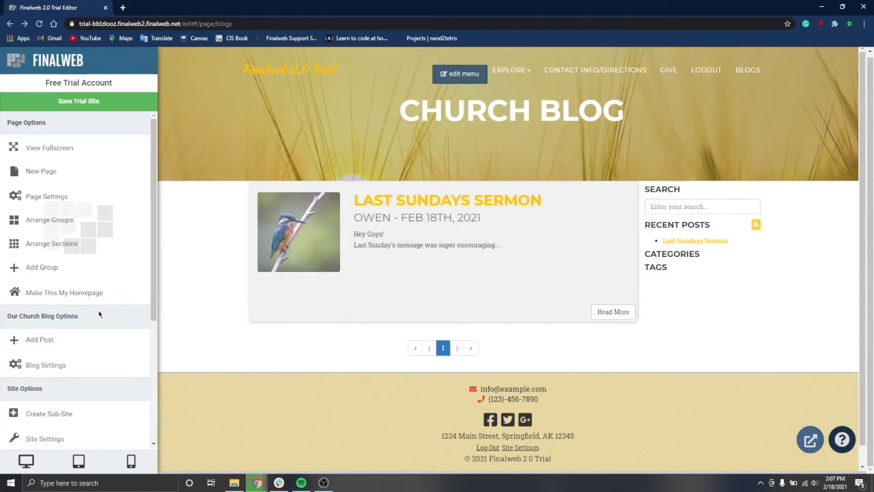
pyautogui.click(97, 367)
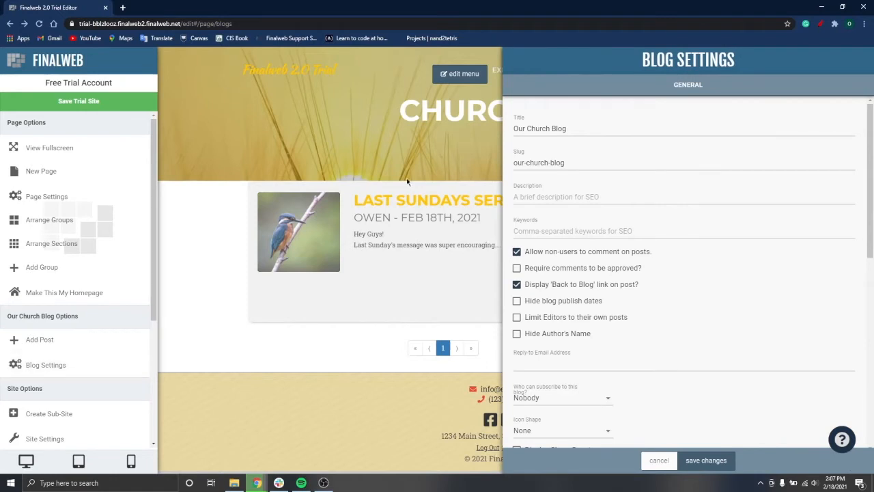
pyautogui.scroll(-1, 614, 132)
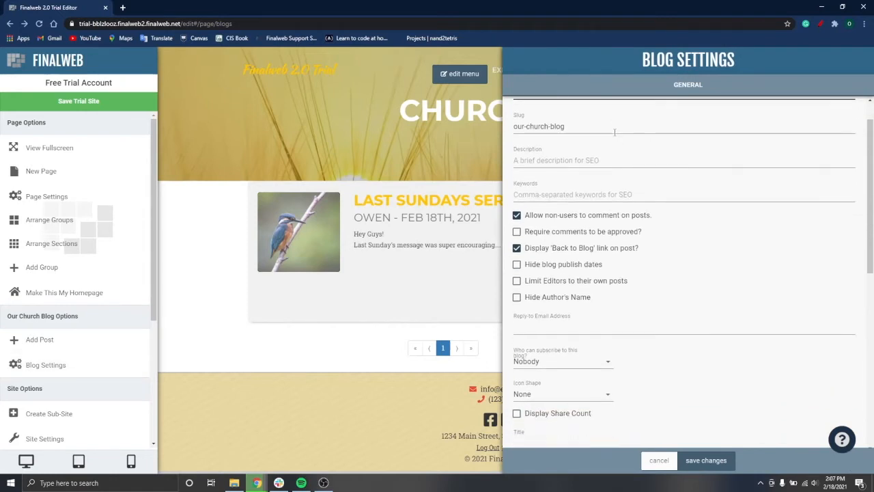
pyautogui.scroll(1, 615, 133)
pyautogui.scroll(-3, 658, 254)
pyautogui.scroll(3, 658, 254)
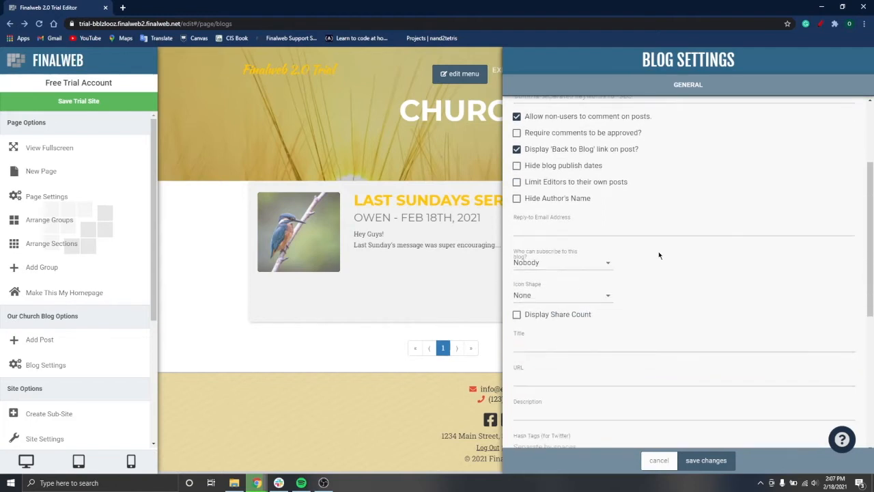
# Examine the blog's title, slug, description and keywords fields, keeping the title and the slug "our-church-blog".
pyautogui.click(596, 133)
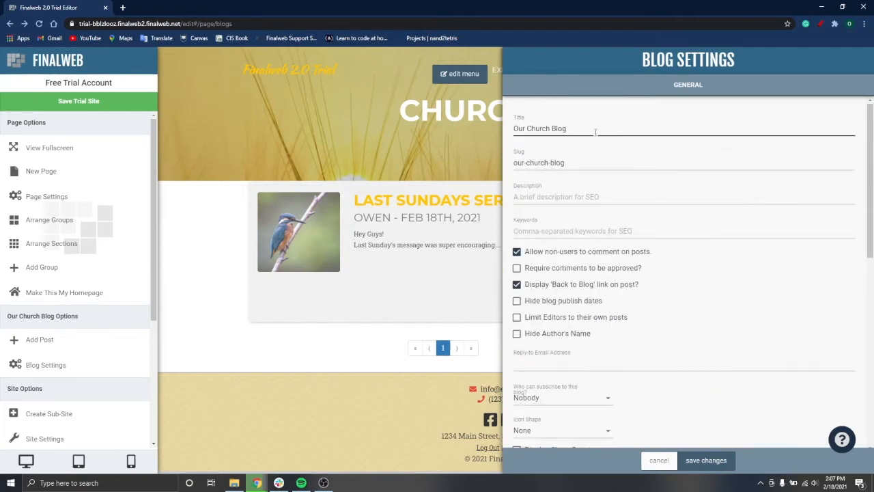
pyautogui.moveTo(596, 133); pyautogui.dragTo(507, 136)
pyautogui.click(579, 162)
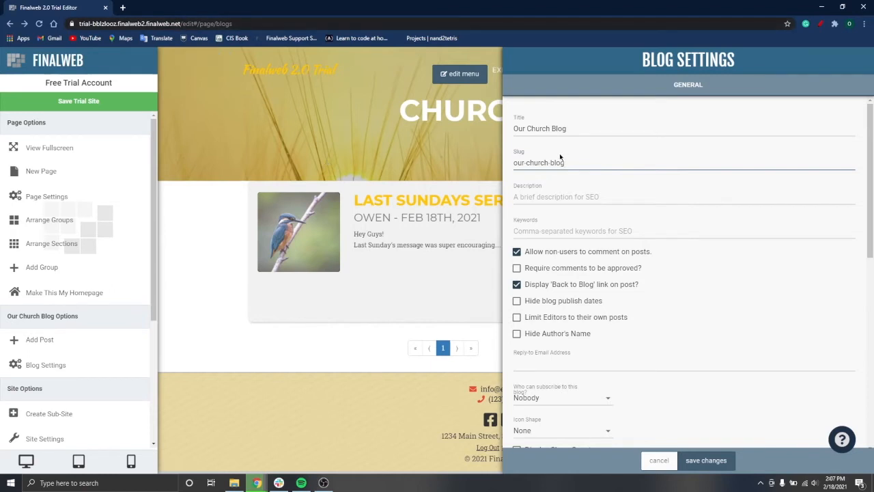
pyautogui.click(526, 164)
pyautogui.write('-')
pyautogui.press('Tab')
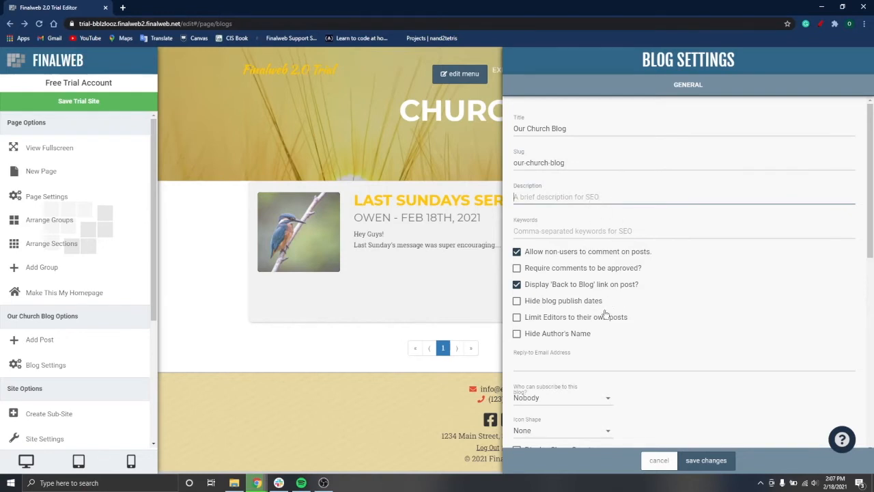
pyautogui.click(604, 230)
pyautogui.click(666, 251)
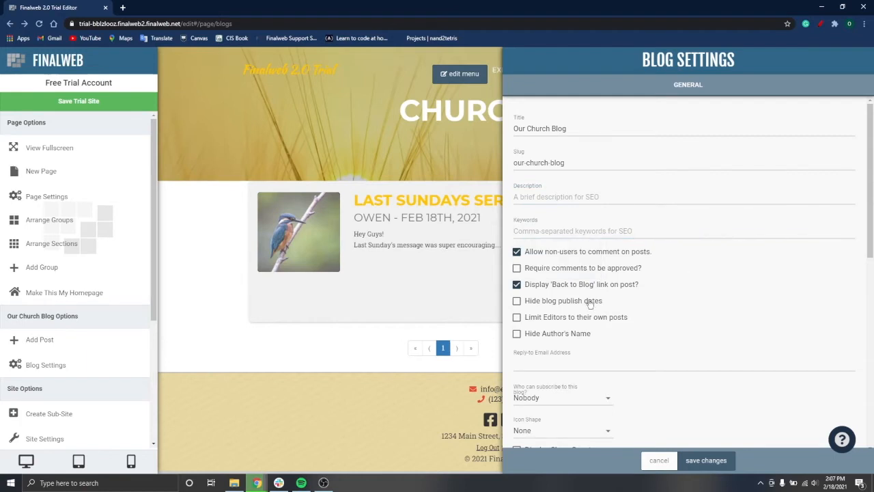
# Examine the blog's comment, author, reply-to and subscription options.
pyautogui.scroll(-1, 597, 292)
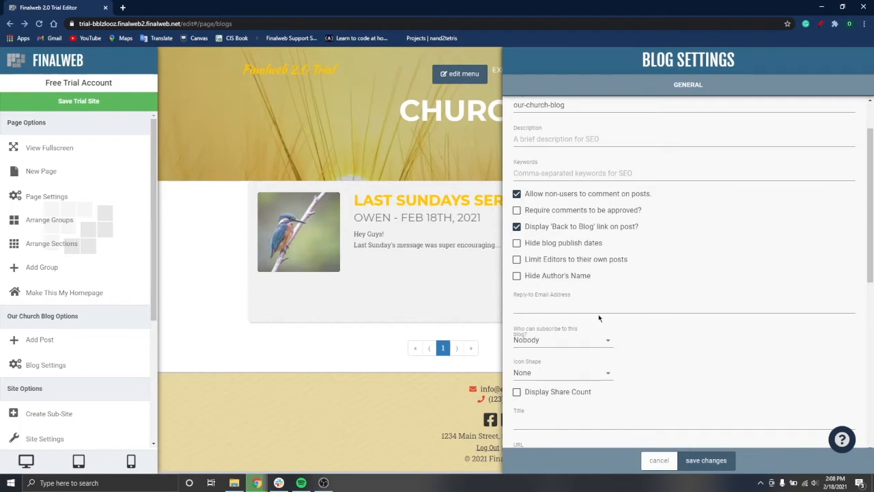
pyautogui.scroll(-1, 599, 318)
pyautogui.scroll(3, 600, 318)
pyautogui.scroll(-3, 601, 314)
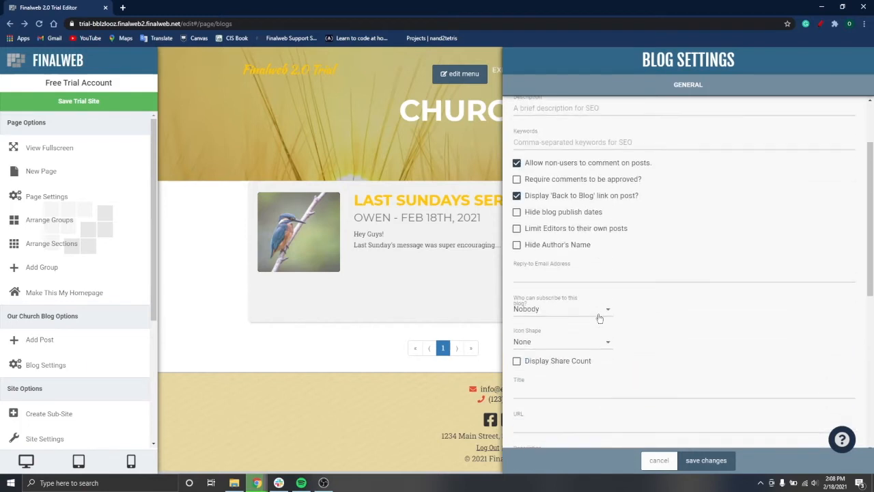
# Set who can subscribe to "Our Church Blog" to Anyone, leaving the reply-to email address empty.
pyautogui.click(562, 276)
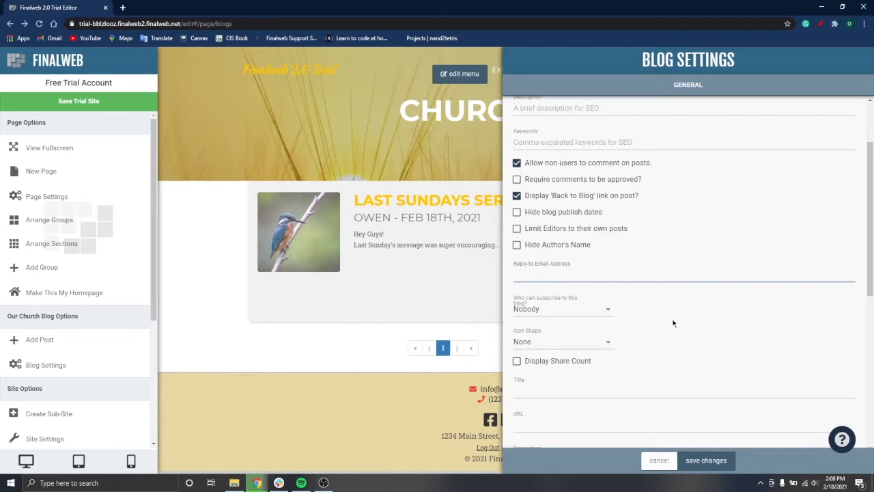
pyautogui.scroll(-2, 673, 323)
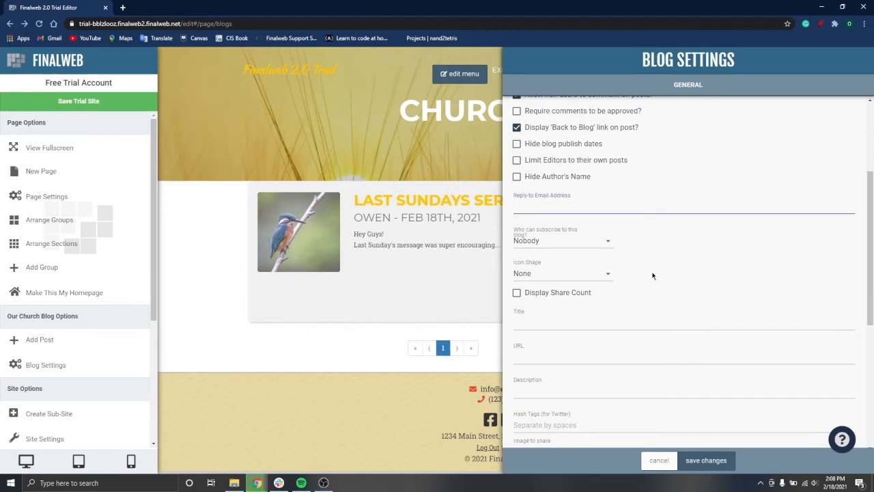
pyautogui.click(582, 247)
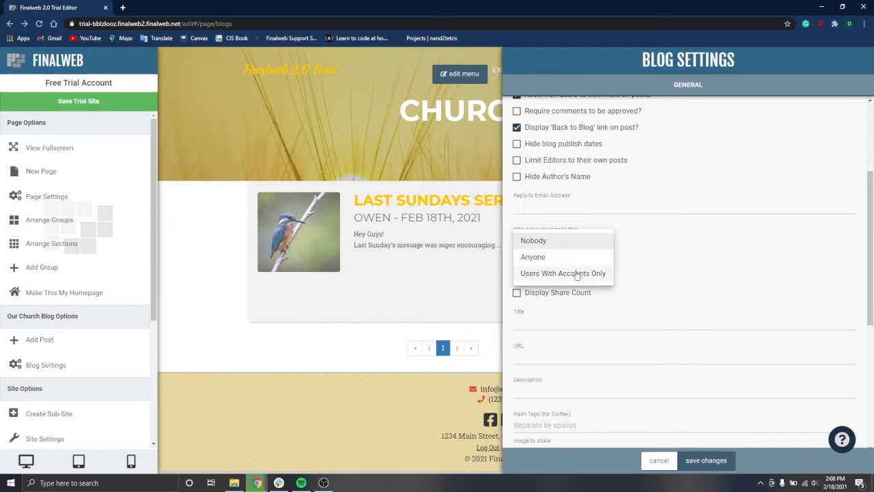
pyautogui.click(577, 261)
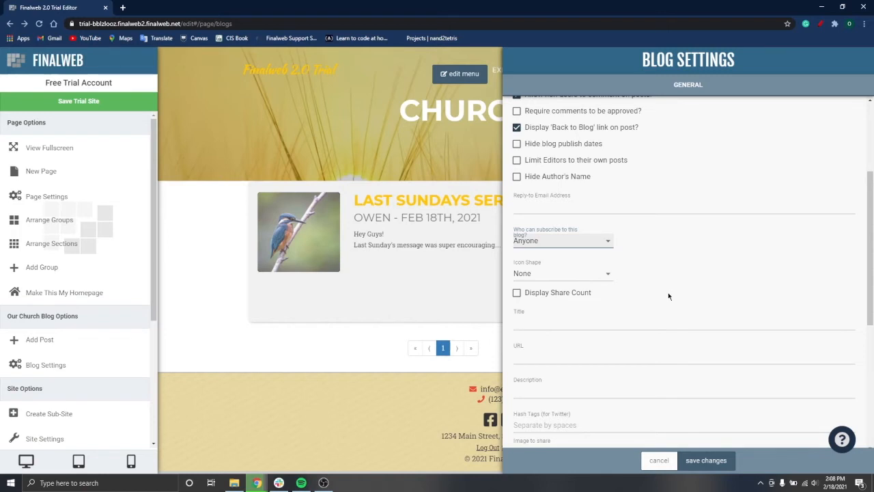
# Examine the blog's sharing options and disabled icons list, and open the "Last Sundays Sermon" post to compare its share icons.
pyautogui.scroll(-3, 625, 217)
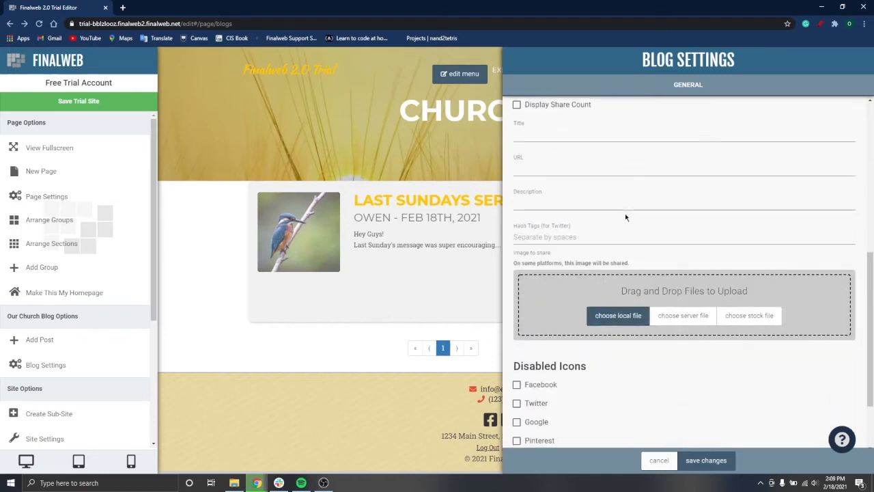
pyautogui.scroll(-1, 625, 217)
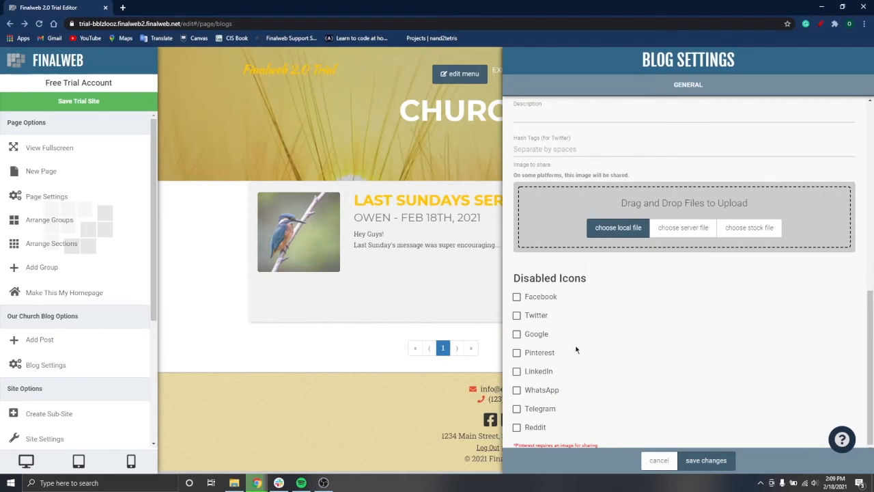
pyautogui.moveTo(593, 280); pyautogui.dragTo(503, 279)
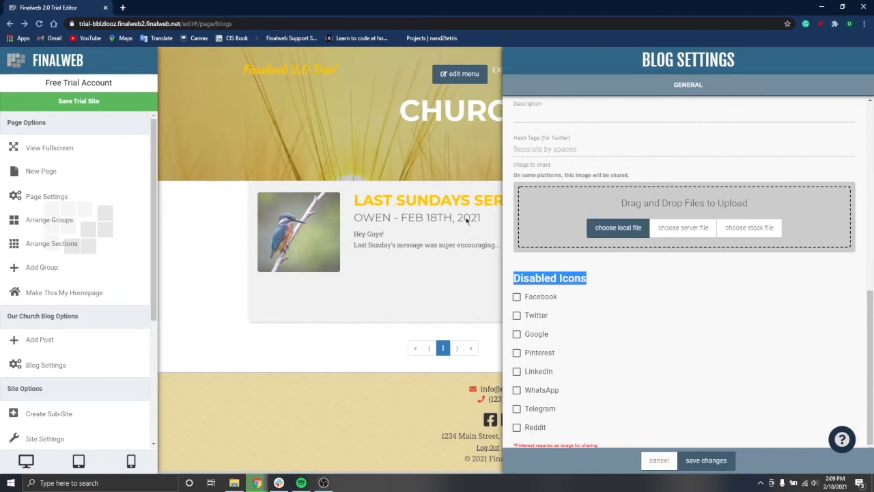
pyautogui.click(456, 202)
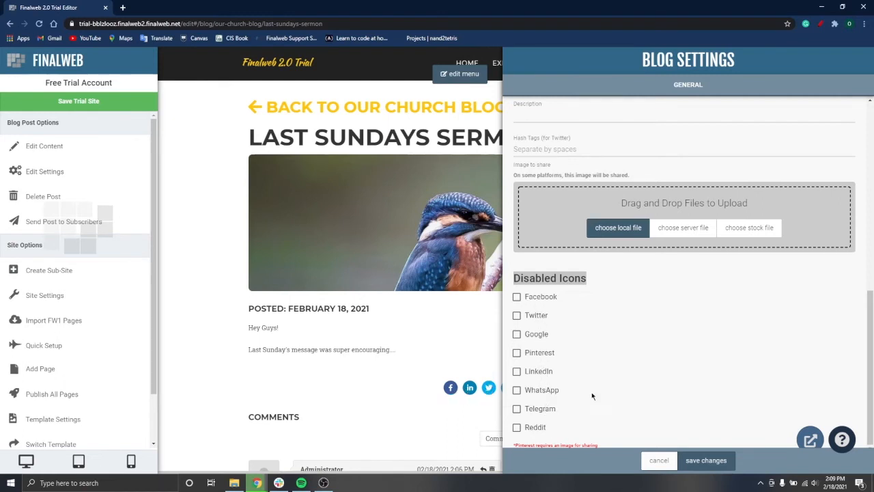
# Try to disable the LinkedIn, WhatsApp and Reddit share icons from the open post, return to the Blogs page and close the settings.
pyautogui.click(669, 417)
pyautogui.click(540, 374)
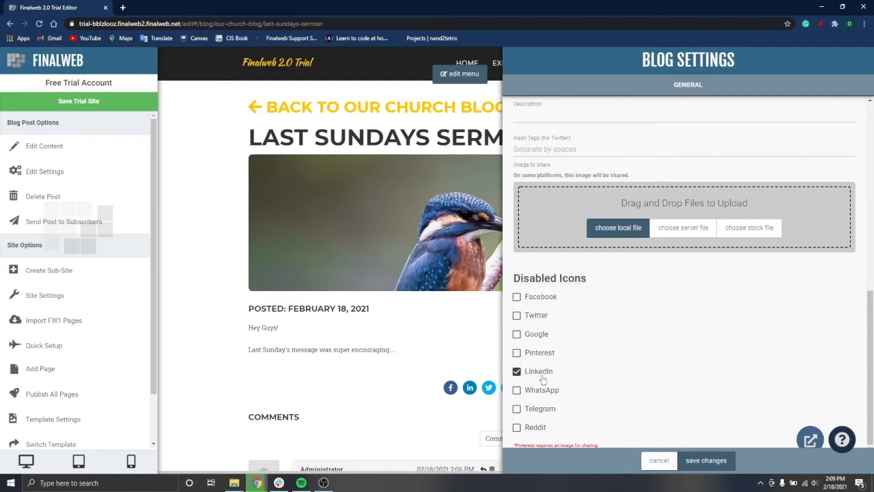
pyautogui.click(549, 395)
pyautogui.click(536, 435)
pyautogui.click(708, 459)
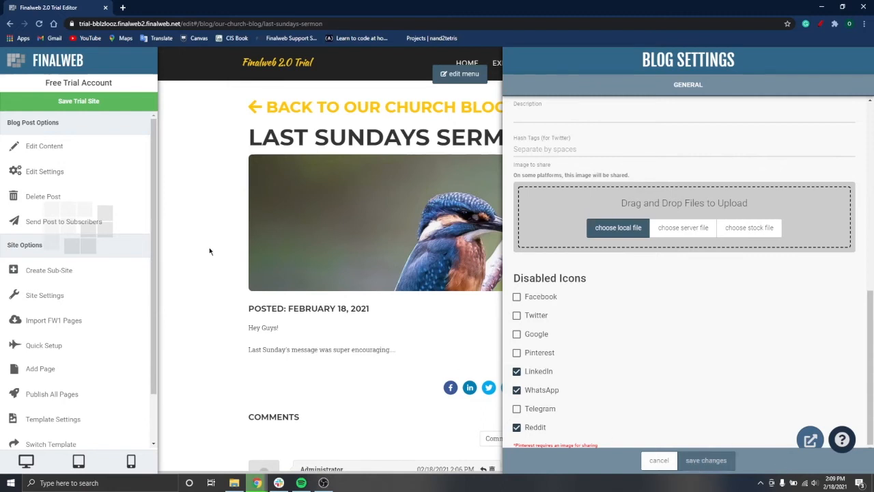
pyautogui.click(273, 109)
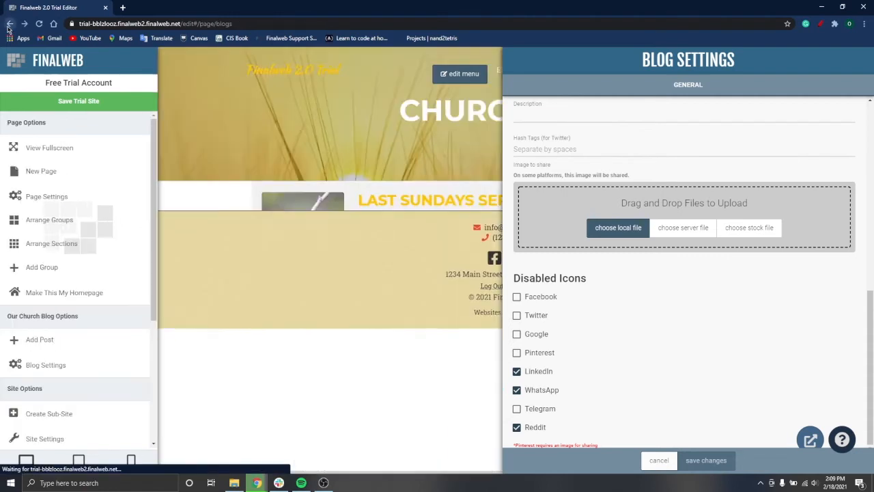
pyautogui.click(659, 460)
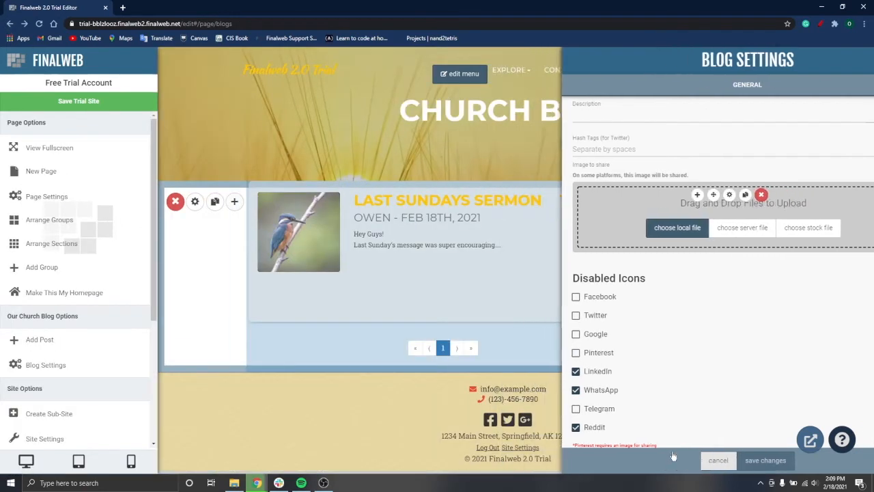
# Disable the LinkedIn, WhatsApp and Reddit share icons in the settings of "Our Church Blog" and save the changes.
pyautogui.click(94, 364)
pyautogui.scroll(-6, 626, 335)
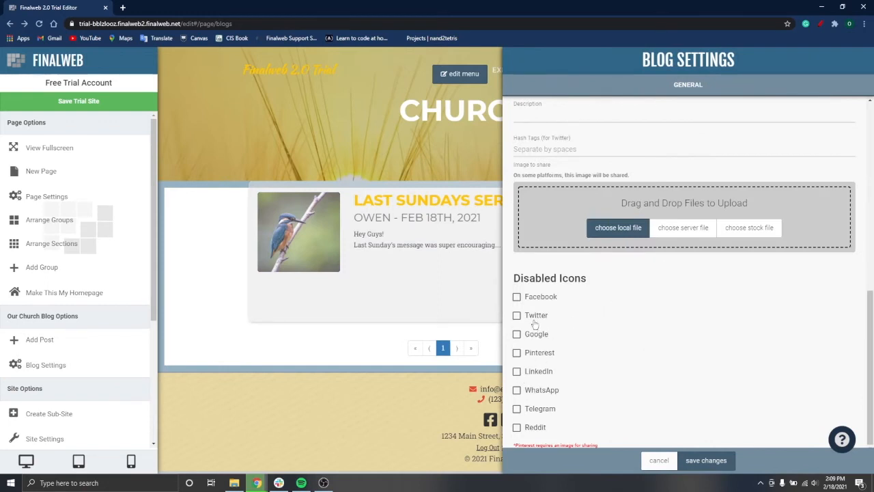
pyautogui.click(538, 373)
pyautogui.click(541, 391)
pyautogui.click(536, 428)
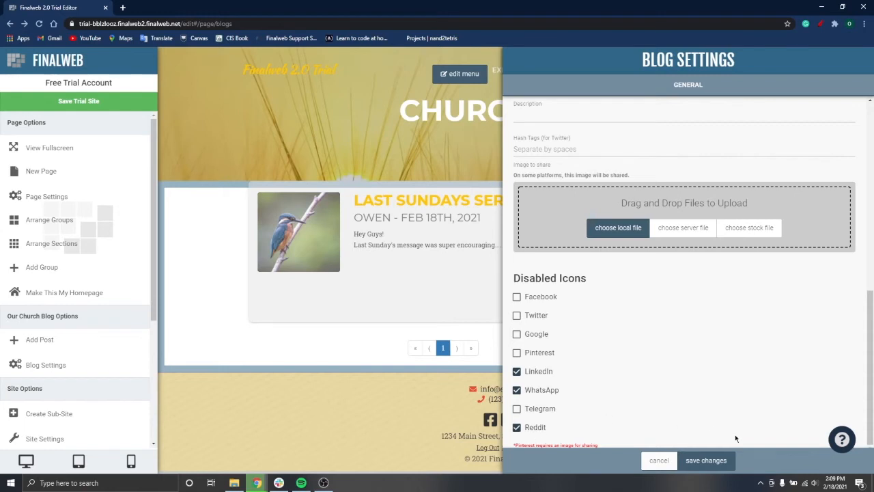
pyautogui.click(706, 461)
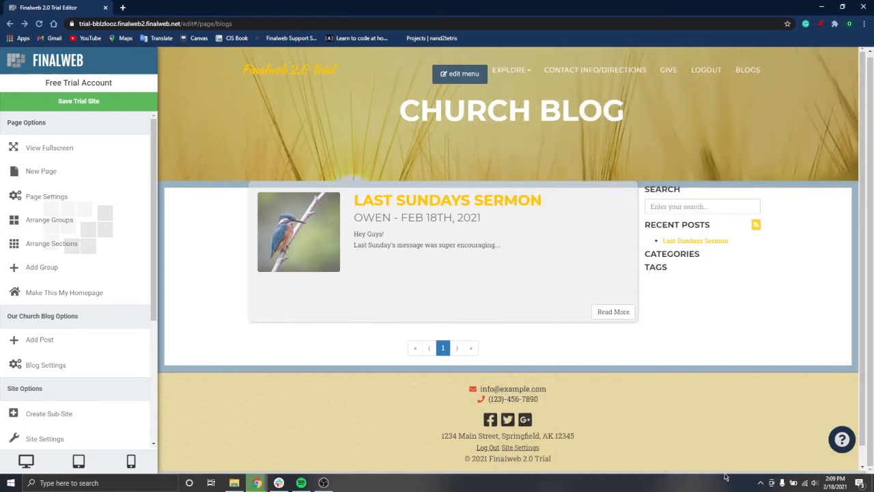
# Open the "Last Sundays Sermon" post, check its share icons and comments, and return to the Blogs page.
pyautogui.click(449, 207)
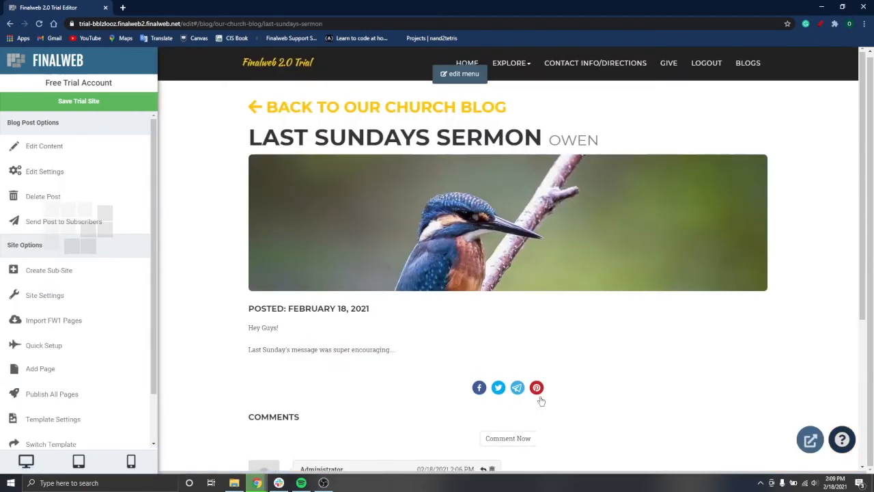
pyautogui.scroll(-2, 510, 307)
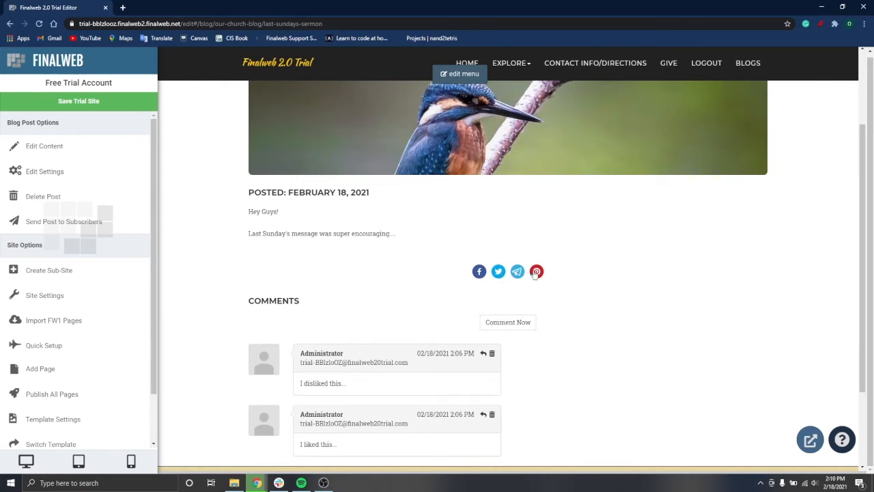
pyautogui.hotkey('alt', 'Left')
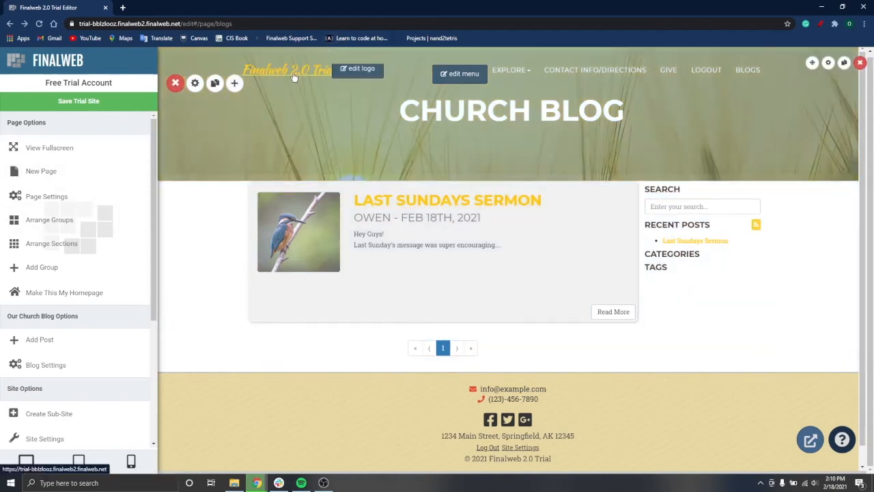
# Start a new Blog Preview section with Block Layout in the "Coming Up" group of the homepage.
pyautogui.click(294, 77)
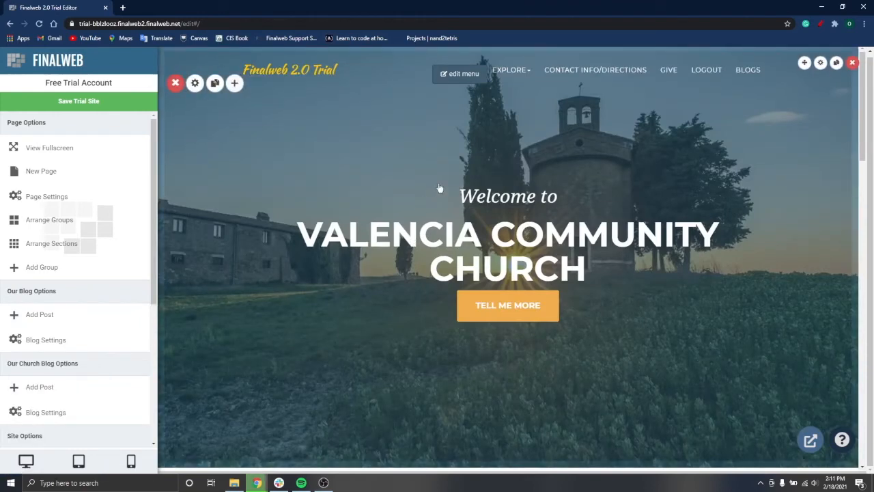
pyautogui.scroll(-15, 438, 185)
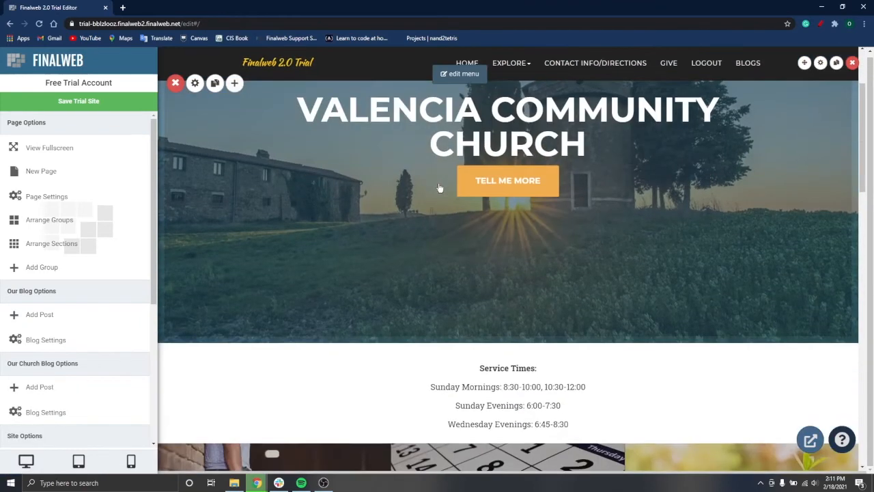
pyautogui.scroll(3, 438, 183)
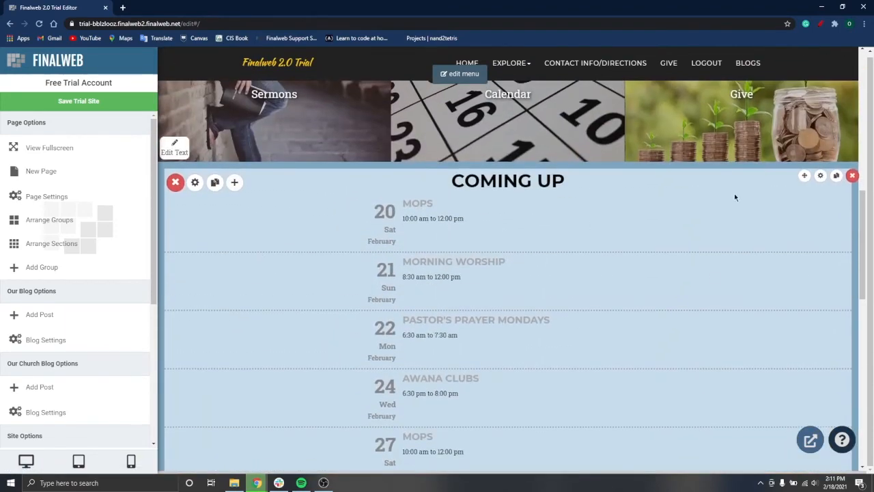
pyautogui.click(234, 183)
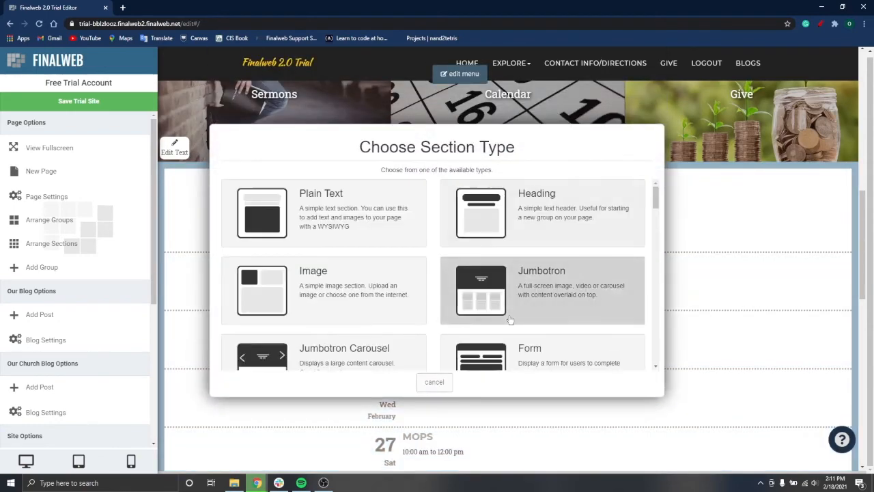
pyautogui.scroll(-3, 519, 316)
pyautogui.scroll(-1, 511, 321)
pyautogui.click(571, 226)
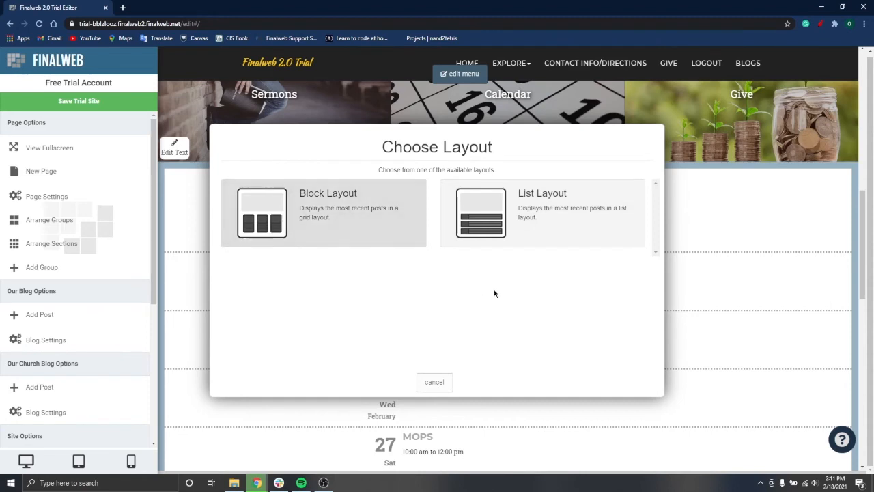
pyautogui.click(329, 218)
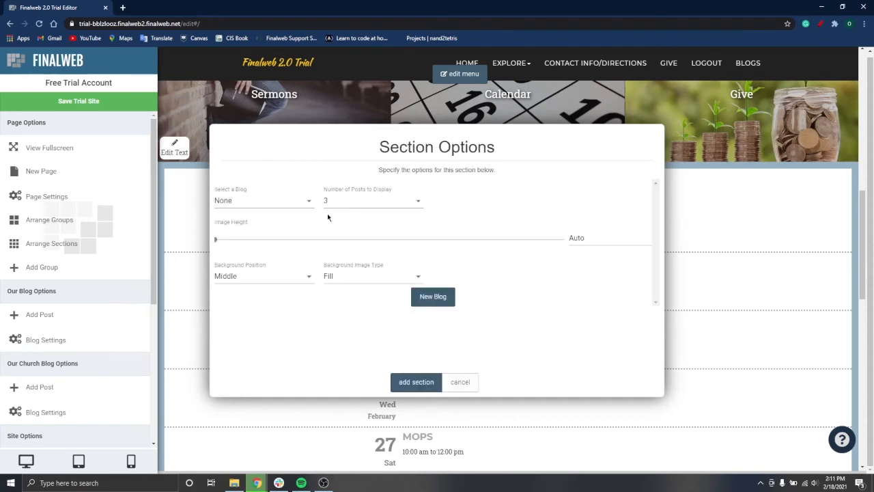
# Select "Our Church Blog" as the section's blog, keep 3 posts and automatic image height, and add the section.
pyautogui.click(279, 201)
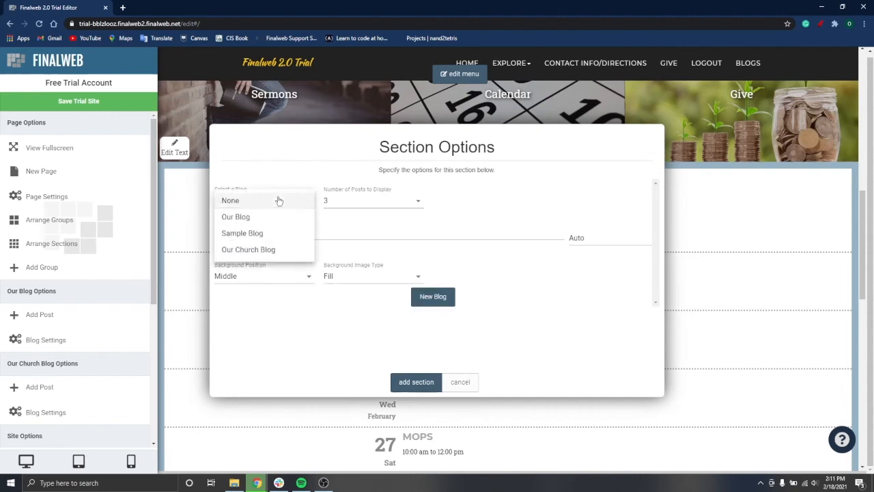
pyautogui.click(268, 252)
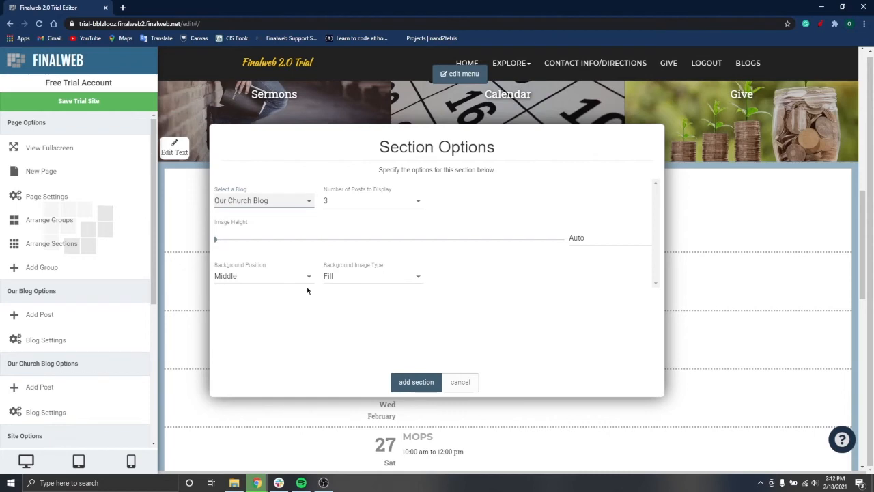
pyautogui.moveTo(217, 240)
pyautogui.mouseDown()
pyautogui.moveTo(342, 238)
pyautogui.moveTo(216, 239)
pyautogui.mouseUp()
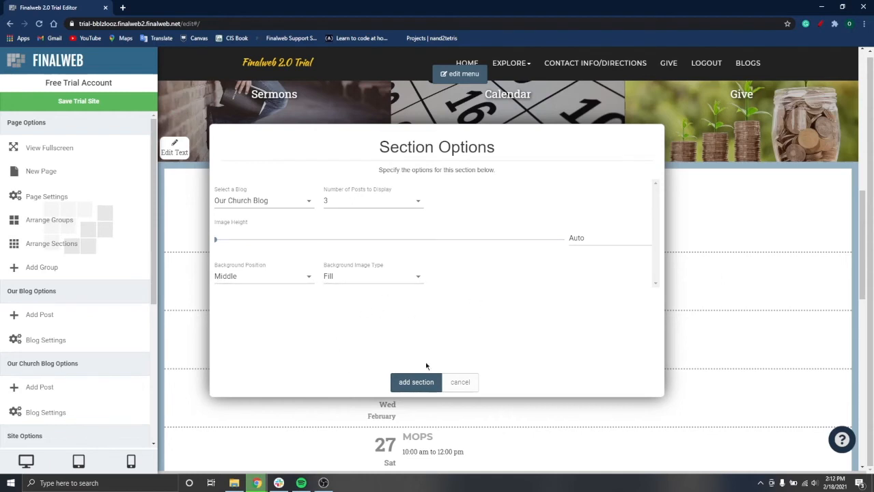
pyautogui.click(412, 381)
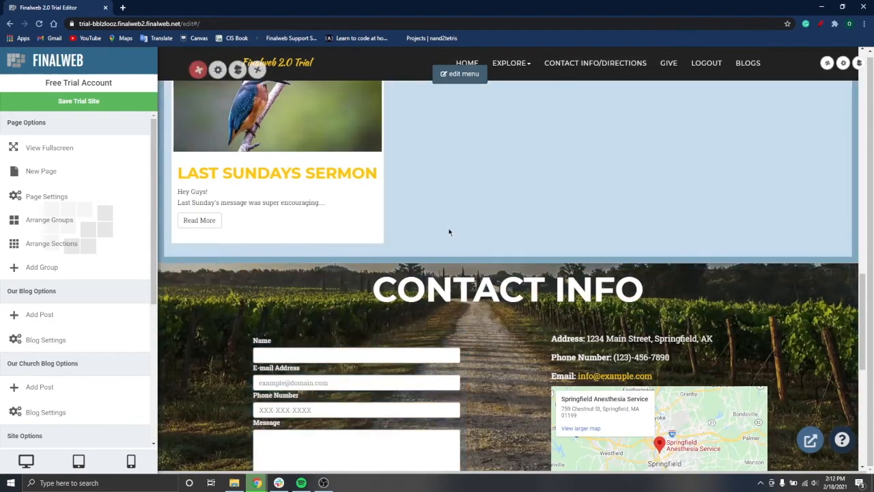
# Look over the added blog preview below the upcoming events and view the section types offered for the "Coming Up" group.
pyautogui.scroll(2, 449, 233)
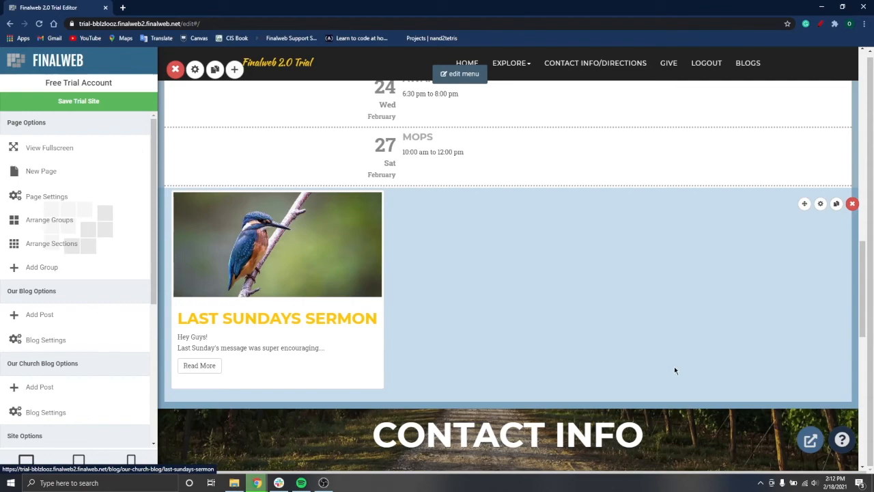
pyautogui.scroll(5, 491, 277)
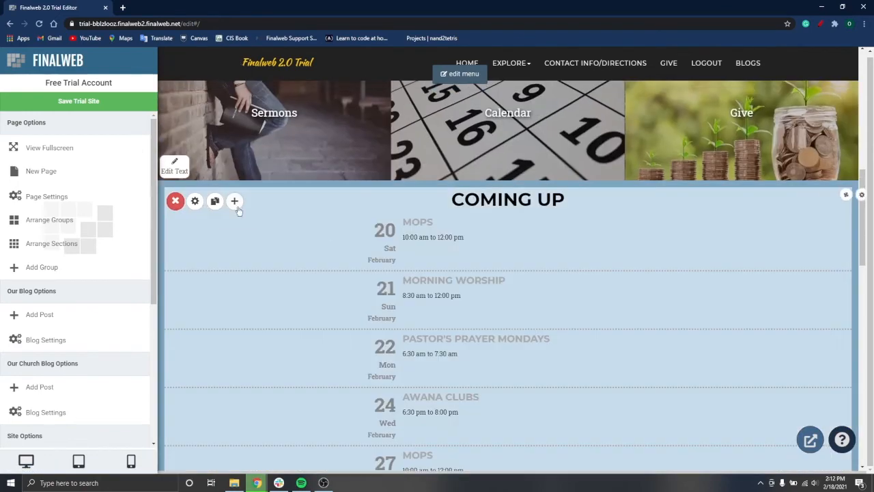
pyautogui.click(235, 202)
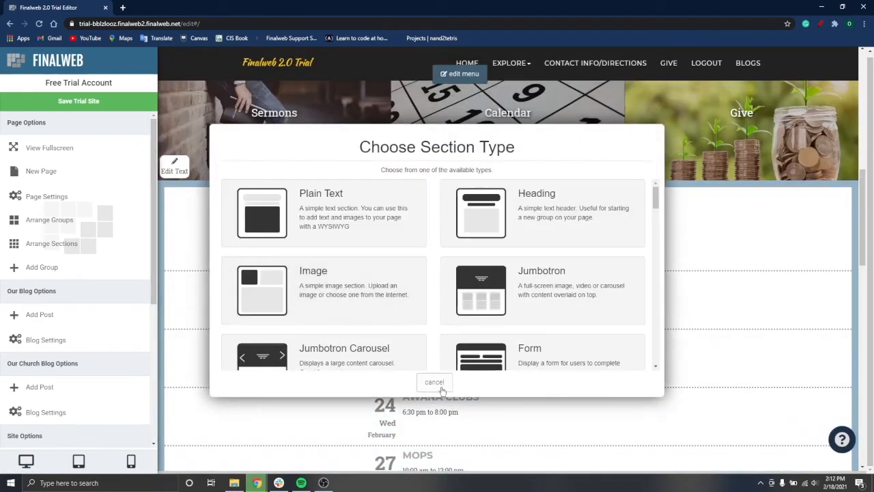
pyautogui.click(434, 382)
pyautogui.scroll(-5, 519, 448)
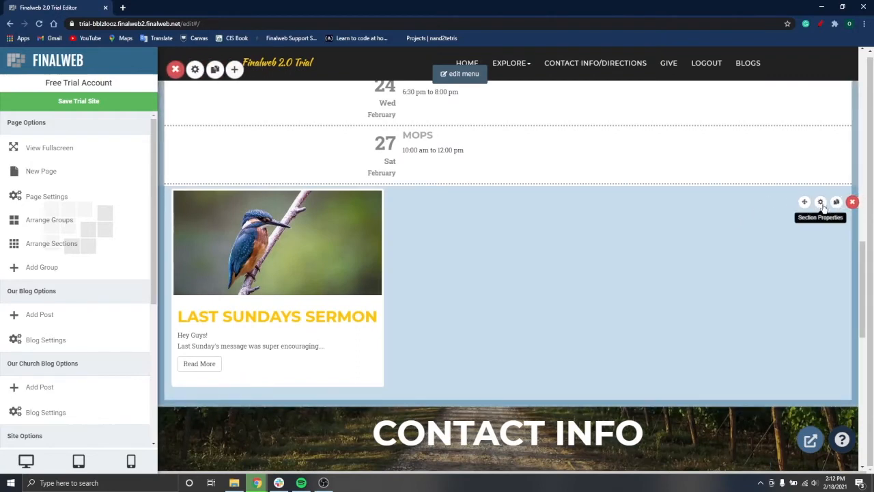
# Switch the homepage's block-layout blog preview section to "Our Blog" and save the changes.
pyautogui.click(836, 202)
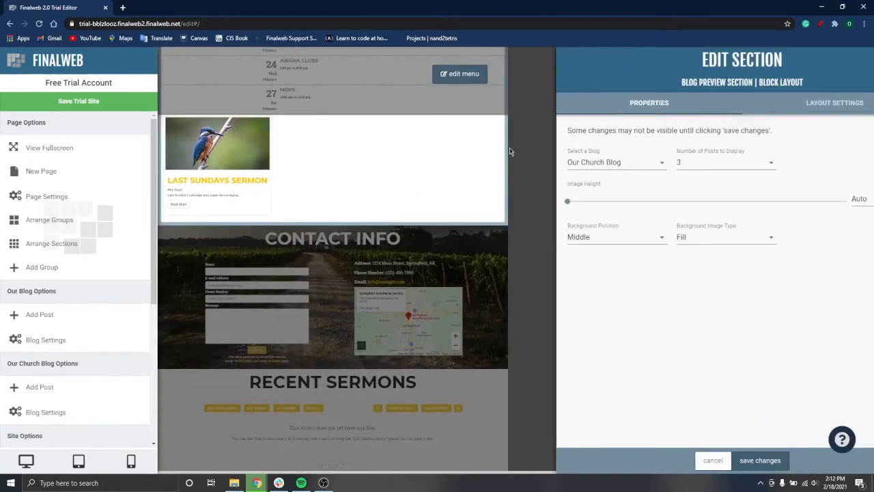
pyautogui.click(571, 165)
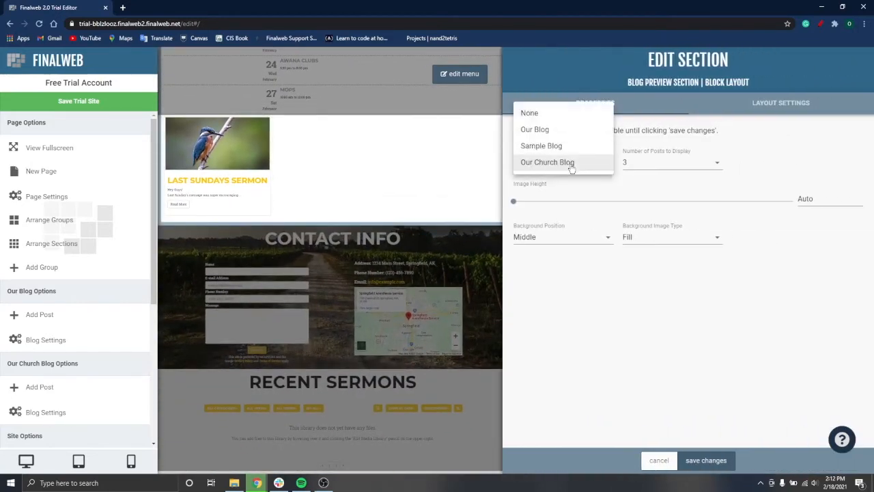
pyautogui.click(574, 130)
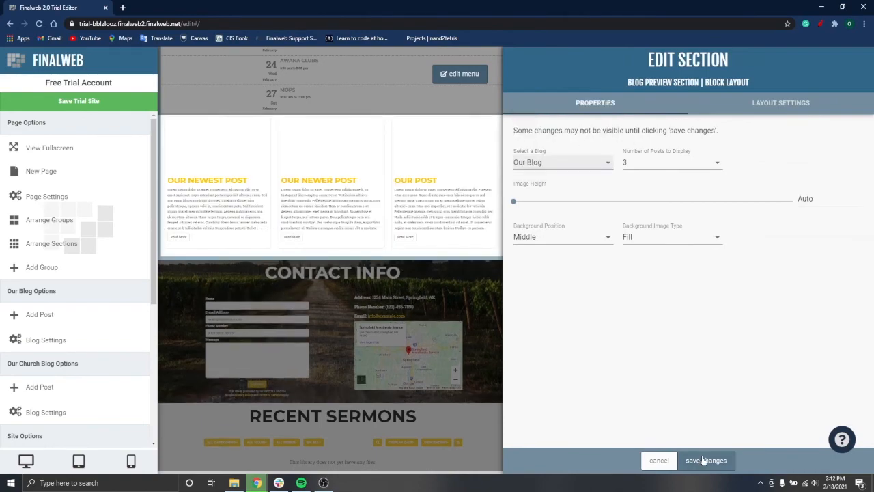
pyautogui.click(706, 461)
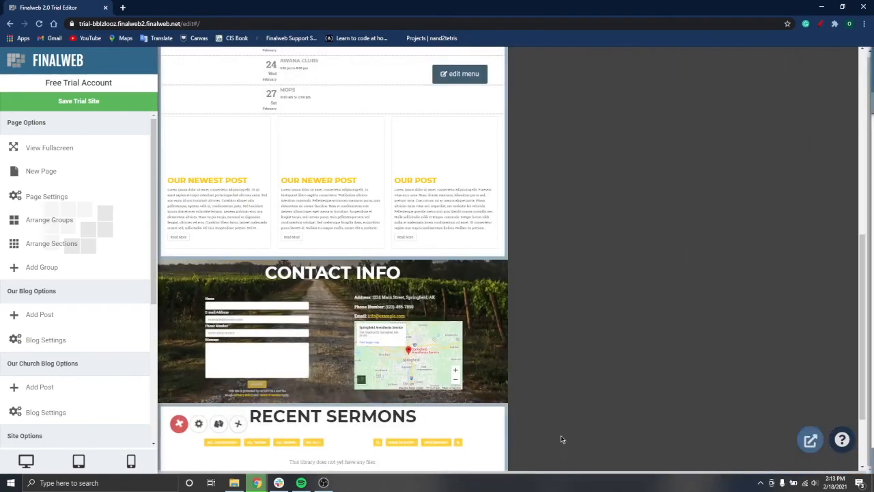
# Look over the updated block-layout blog preview and its place below the upcoming events on the homepage.
pyautogui.scroll(-2, 345, 440)
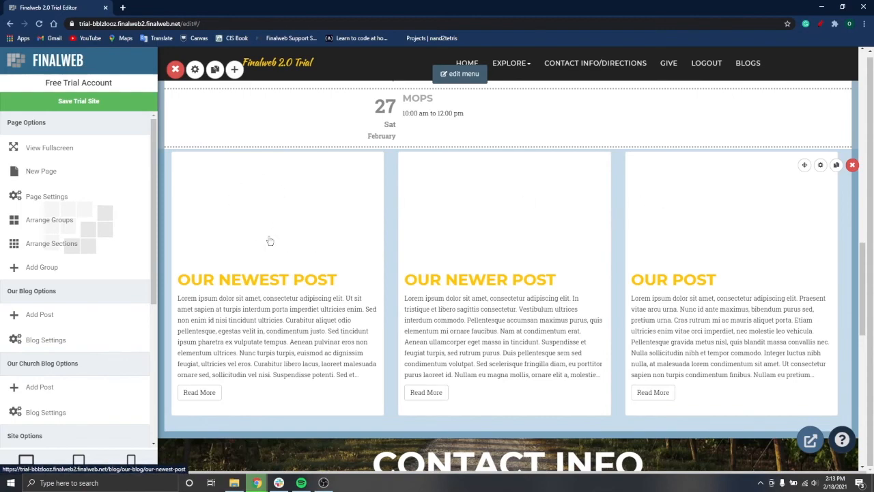
pyautogui.scroll(3, 350, 290)
pyautogui.scroll(-5, 350, 290)
pyautogui.scroll(2, 351, 290)
pyautogui.scroll(10, 350, 290)
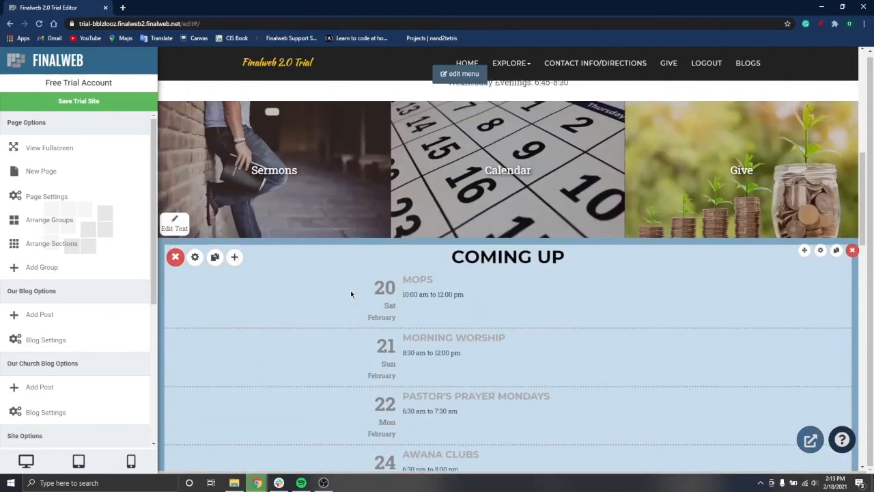
pyautogui.scroll(2, 351, 295)
pyautogui.scroll(-12, 351, 293)
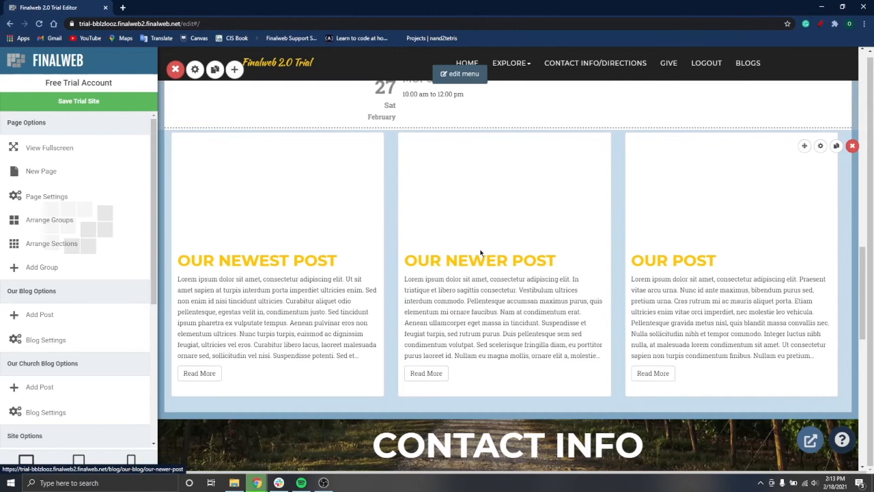
# Start another Blog Preview section in the "Coming Up" group, using List Layout.
pyautogui.scroll(5, 219, 259)
pyautogui.scroll(-1, 220, 259)
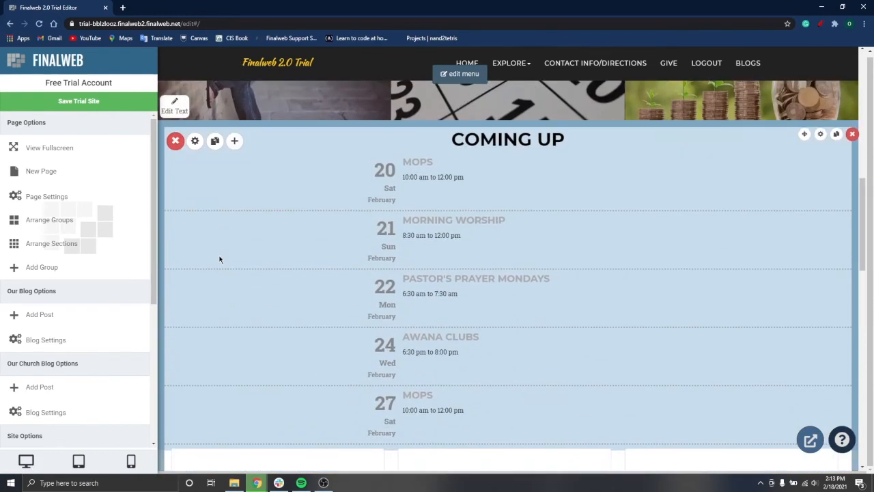
pyautogui.click(233, 143)
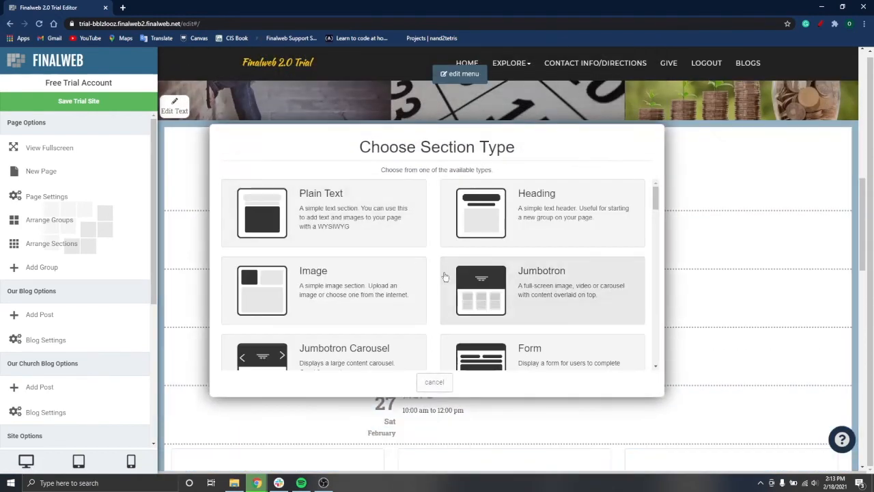
pyautogui.scroll(-2, 524, 274)
pyautogui.scroll(-3, 524, 275)
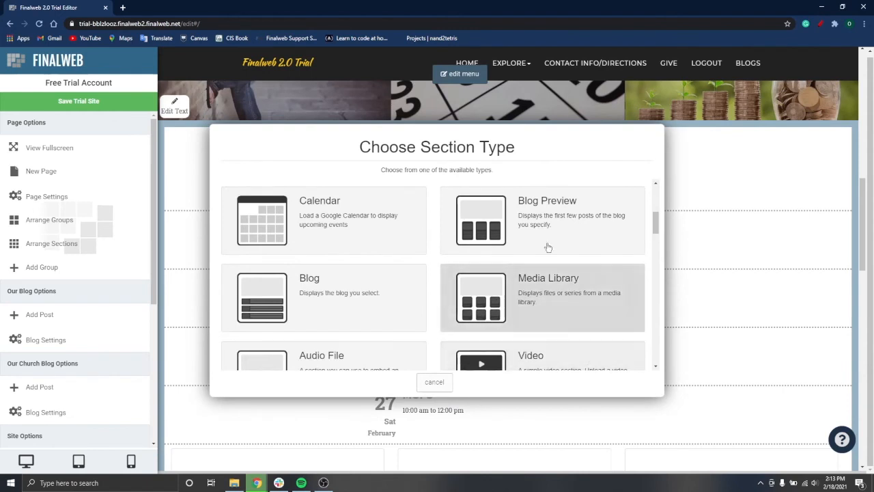
pyautogui.click(538, 201)
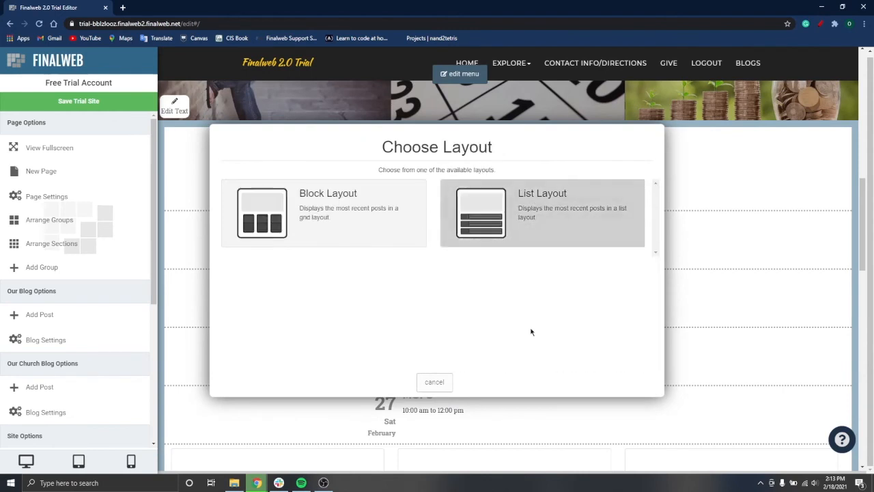
pyautogui.click(530, 223)
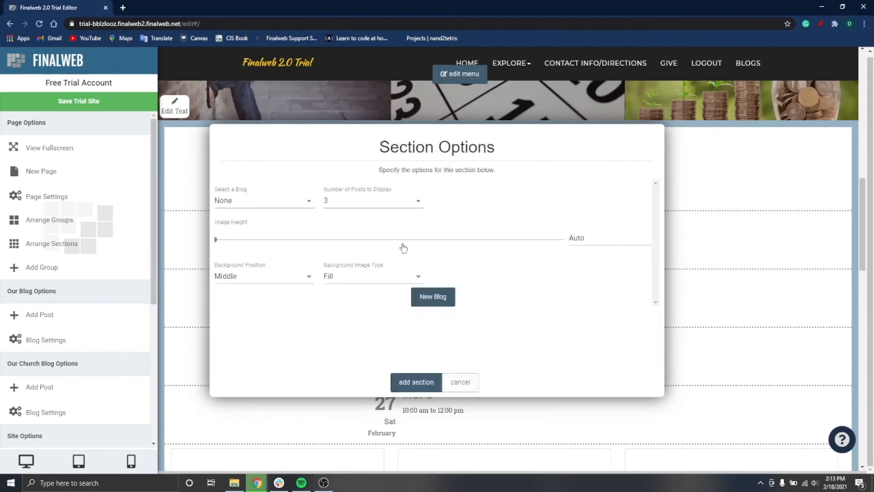
# Select "Our Blog" as the list section's blog, keep 3 posts and automatic image height, and add the section.
pyautogui.click(258, 205)
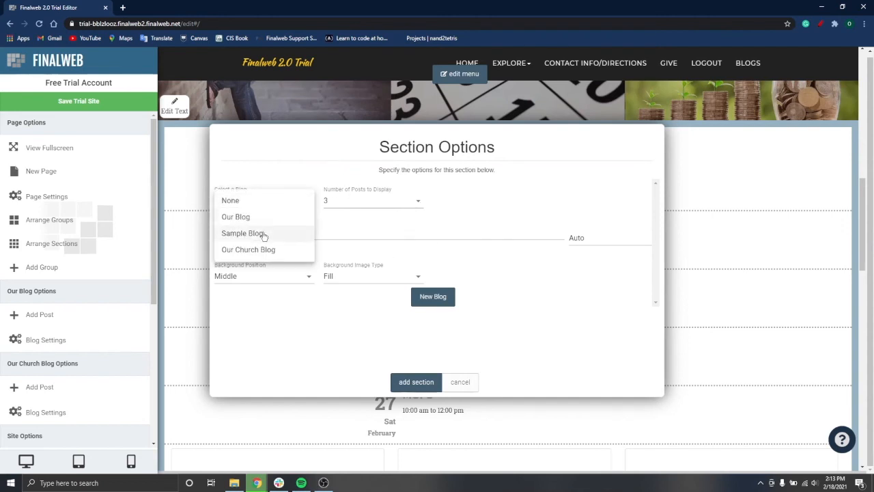
pyautogui.click(267, 217)
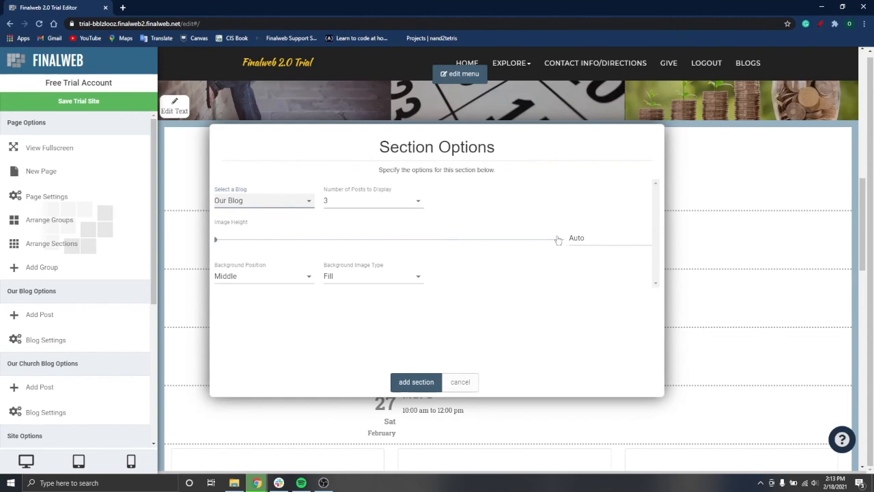
pyautogui.click(423, 381)
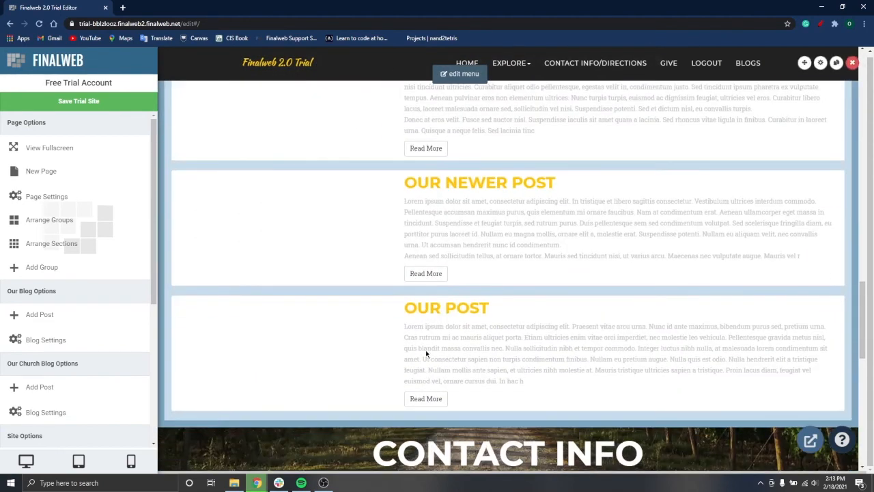
# Examine the posts in the new list-layout blog preview above the Contact Info group.
pyautogui.scroll(3, 481, 237)
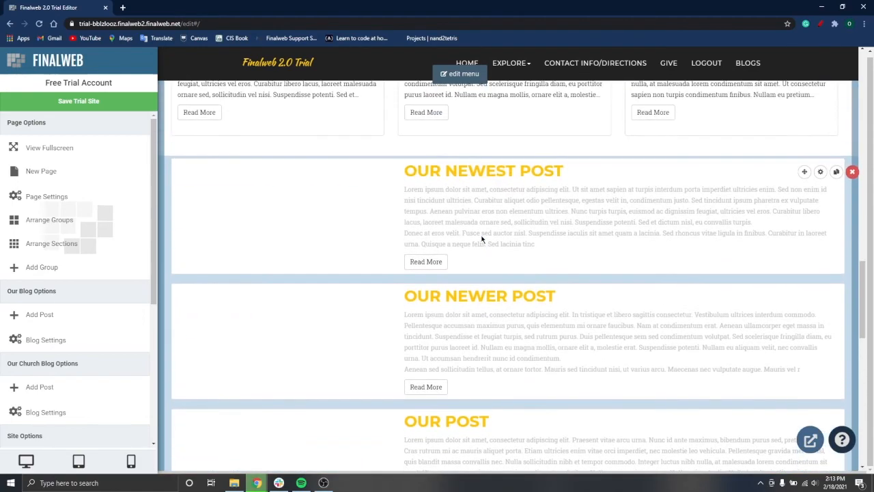
pyautogui.scroll(-3, 517, 329)
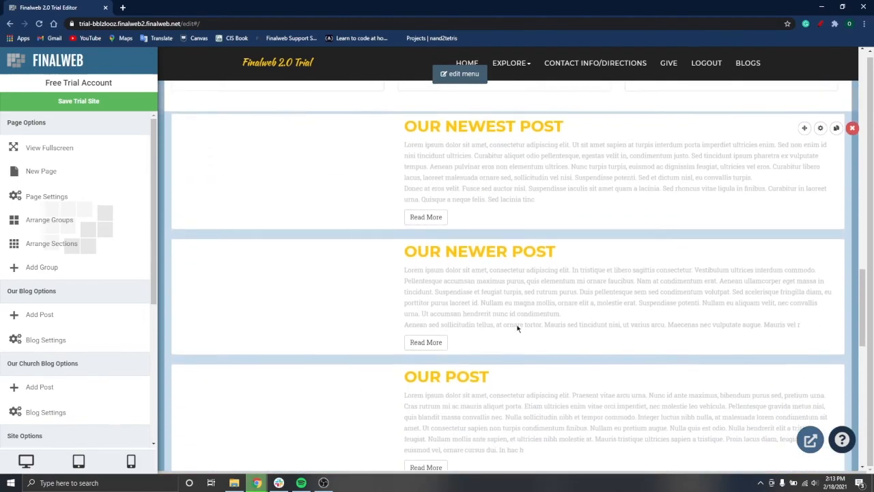
pyautogui.scroll(3, 518, 307)
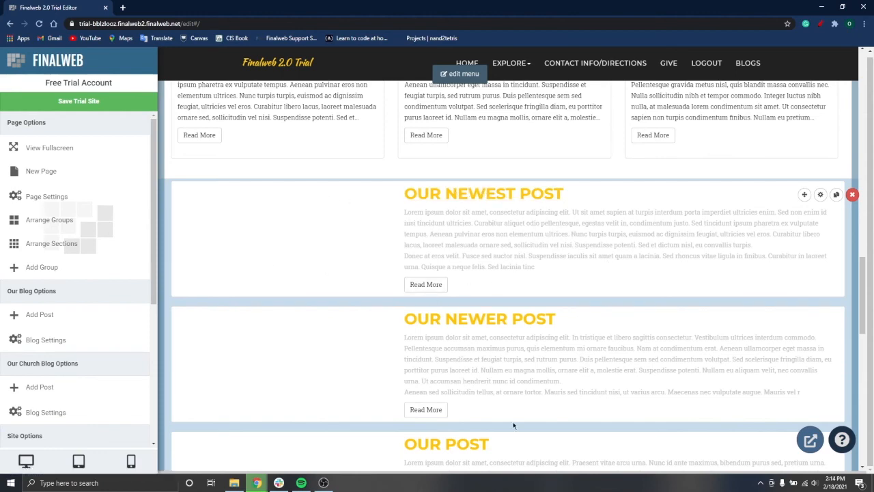
pyautogui.scroll(-2, 515, 424)
pyautogui.scroll(1, 513, 425)
pyautogui.scroll(4, 513, 425)
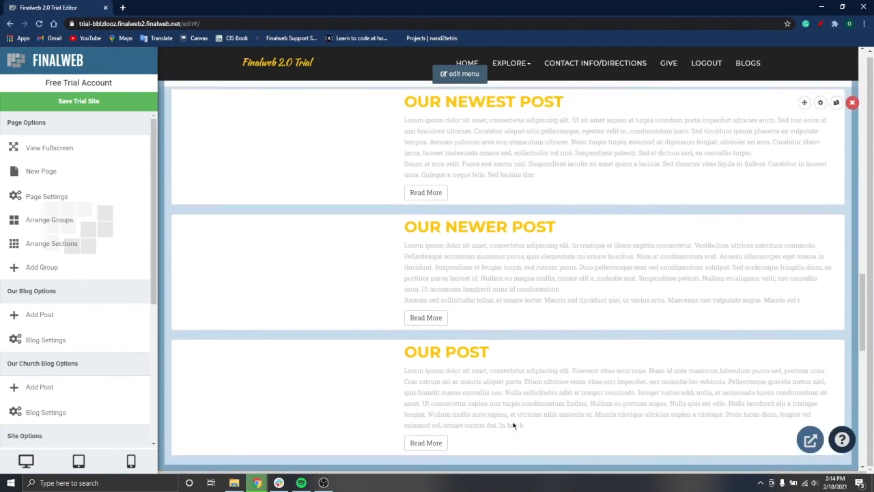
pyautogui.scroll(1, 514, 425)
pyautogui.scroll(-2, 514, 425)
pyautogui.scroll(-7, 513, 425)
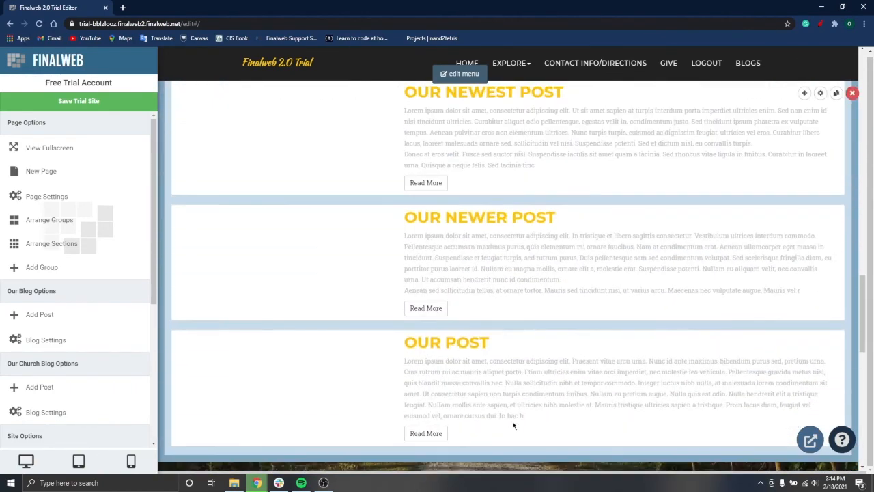
pyautogui.scroll(3, 514, 427)
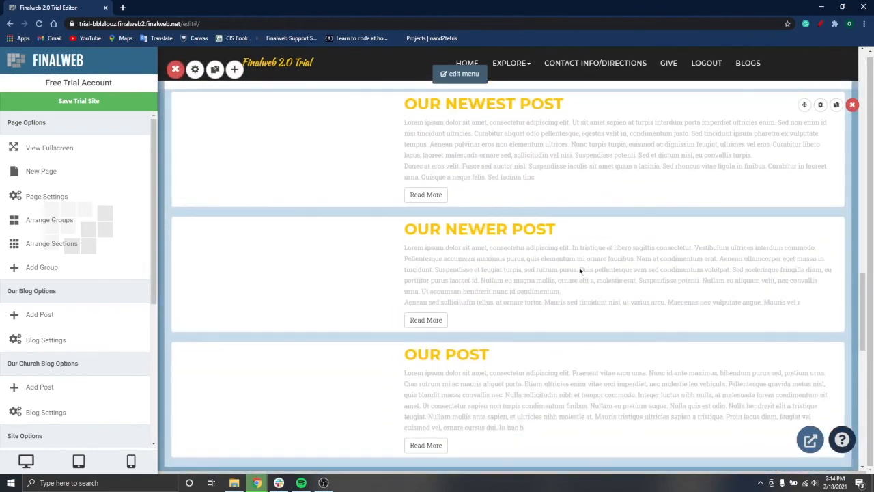
# Compare the block-layout preview with the list version and review the homepage sections above it.
pyautogui.scroll(5, 579, 271)
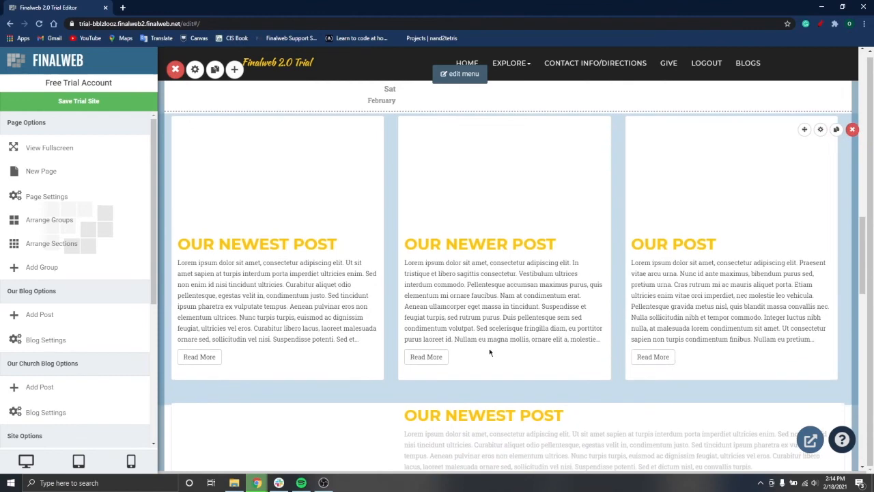
pyautogui.scroll(1, 490, 353)
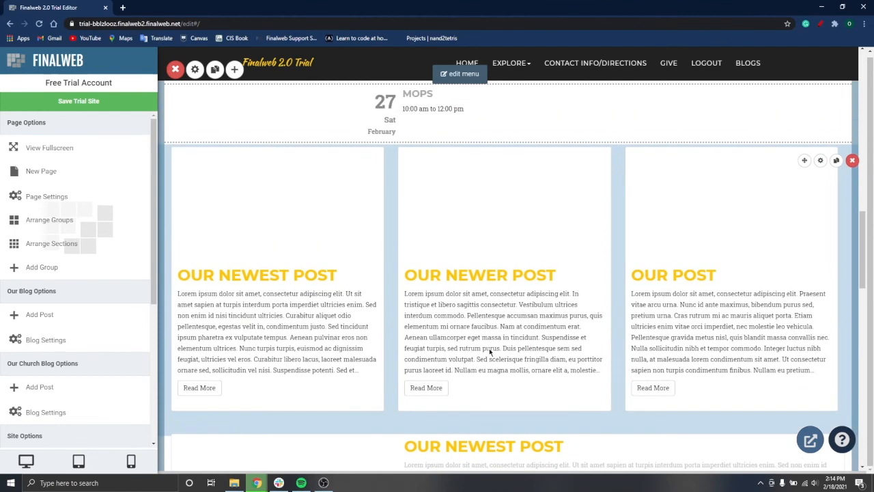
pyautogui.scroll(9, 490, 351)
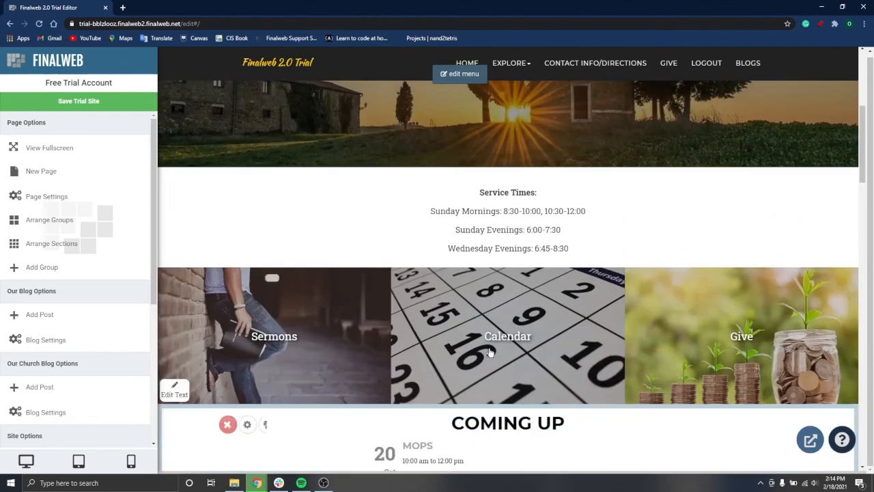
pyautogui.scroll(4, 490, 352)
pyautogui.scroll(-5, 487, 353)
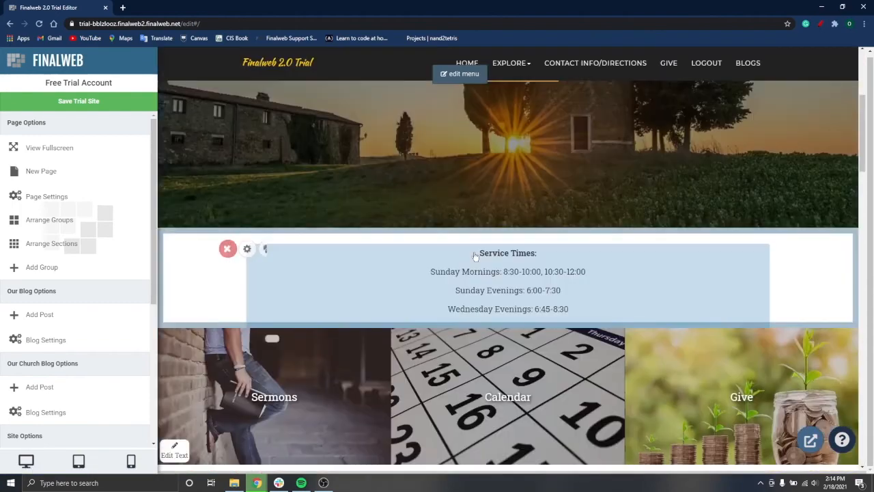
pyautogui.scroll(-2, 476, 256)
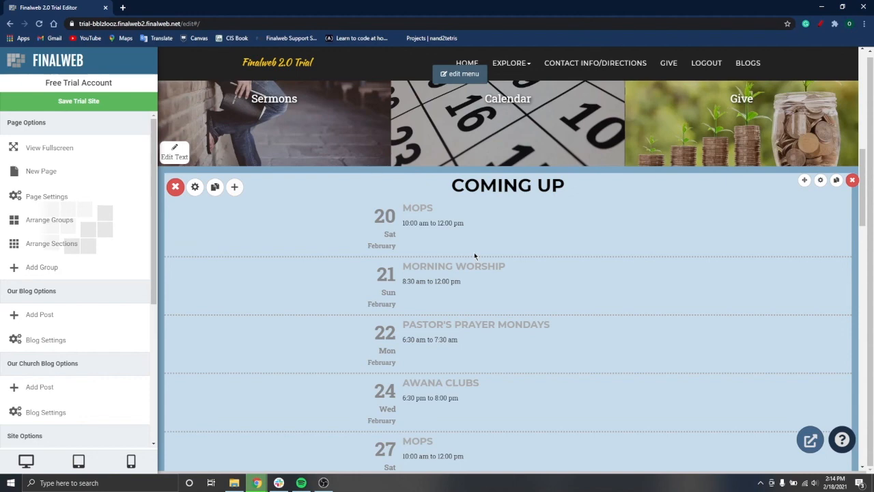
pyautogui.scroll(-2, 506, 278)
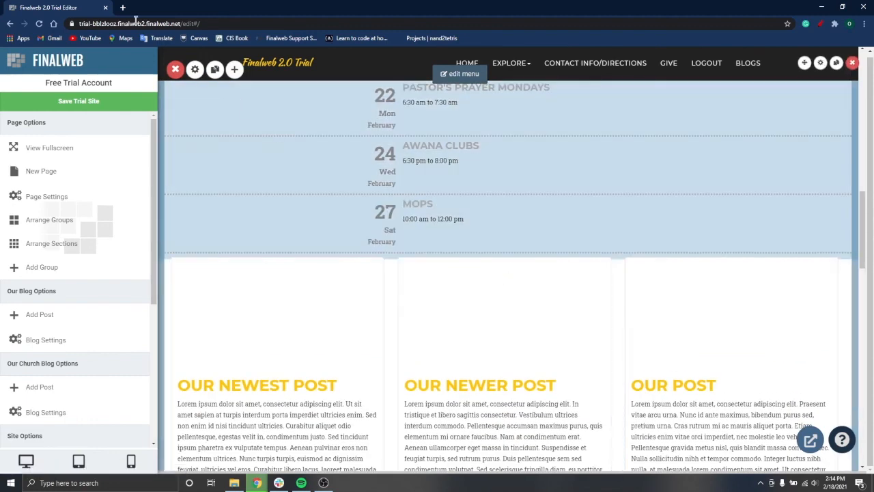
# Open finalweb.com in a new browser tab.
pyautogui.click(123, 8)
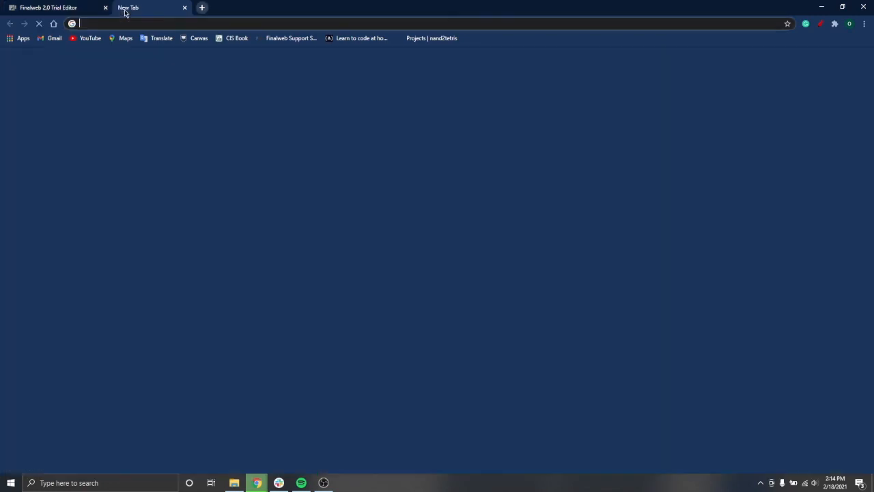
pyautogui.write('finalweb.com')
pyautogui.press('Return')
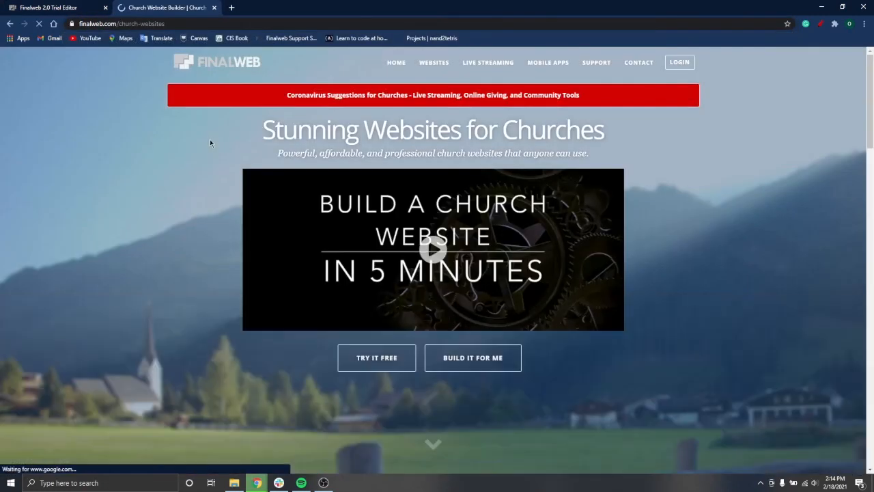
# Go to Finalweb's support page, look through its help resources, and open the technical support contact page.
pyautogui.moveTo(595, 63)
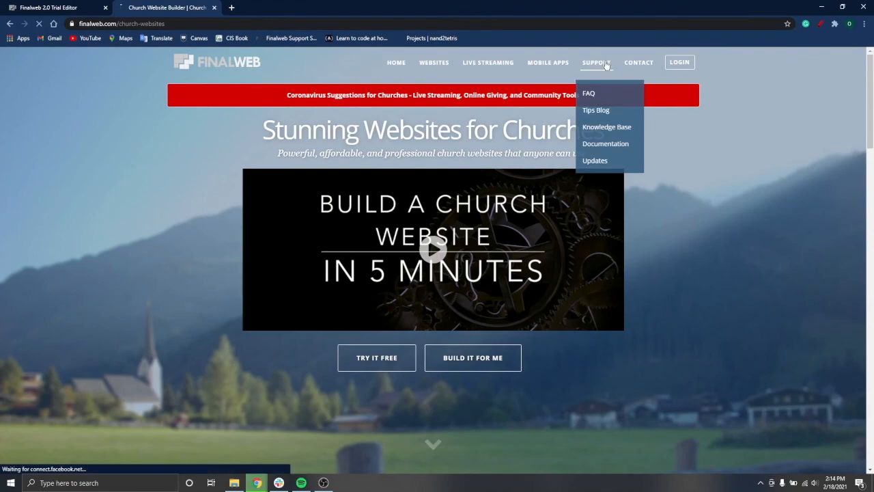
pyautogui.click(606, 66)
pyautogui.scroll(-5, 298, 338)
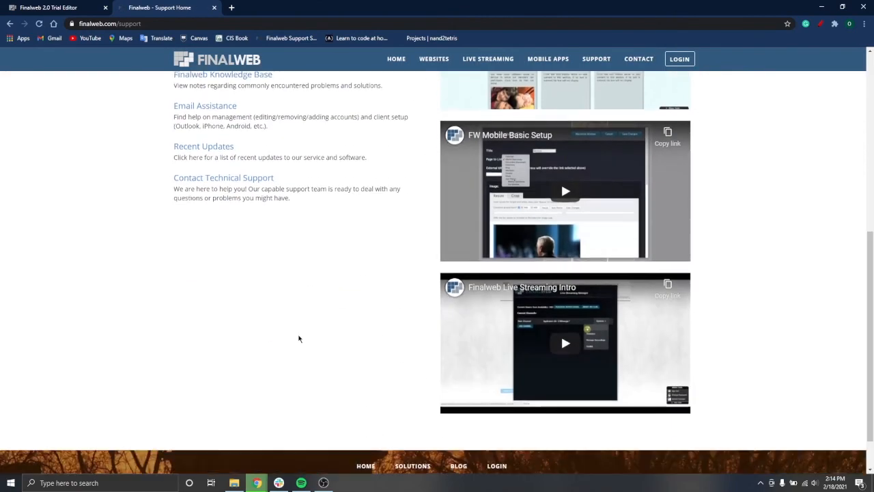
pyautogui.scroll(1, 299, 338)
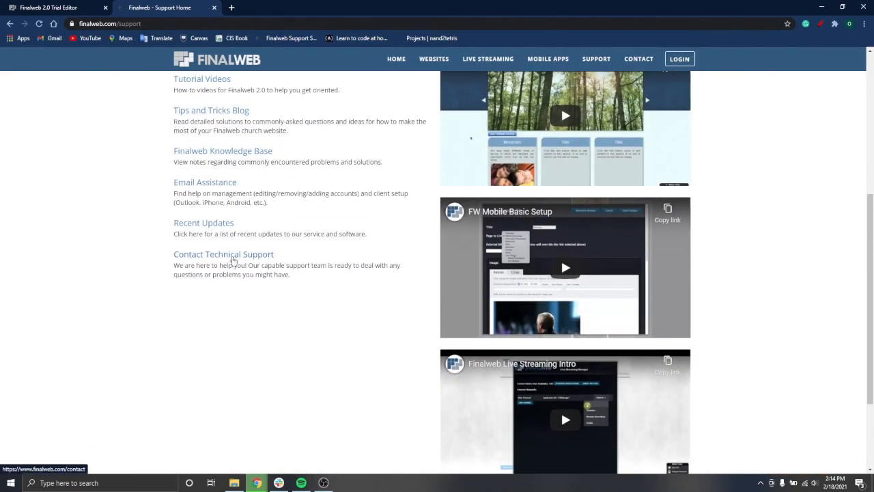
pyautogui.click(232, 258)
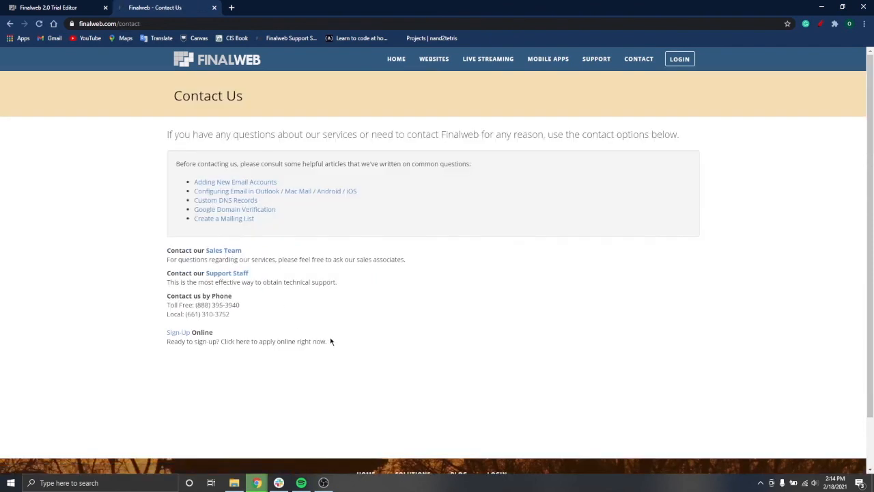